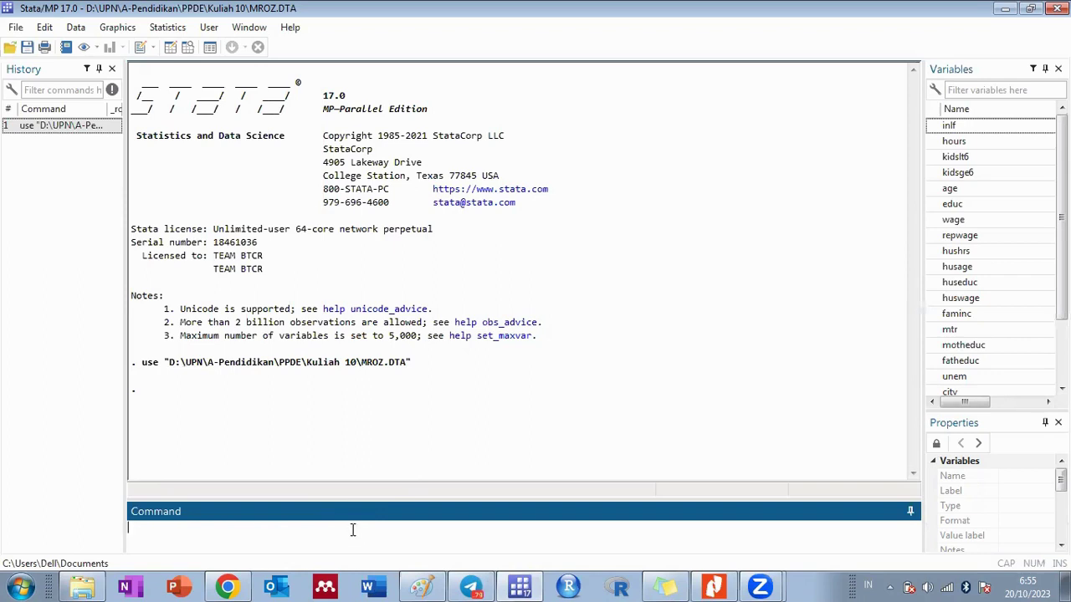
# Compose a des command listing the variables inlf, nwifeinc, educ and exper
pyautogui.write('des')
pyautogui.write('inlf')
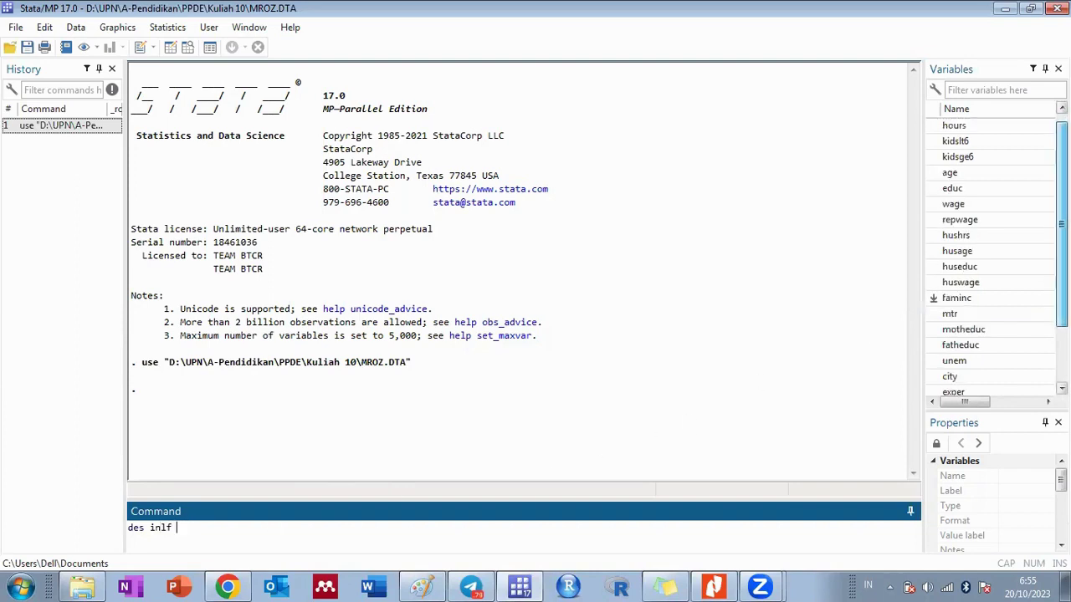
pyautogui.scroll(-2, 962, 297)
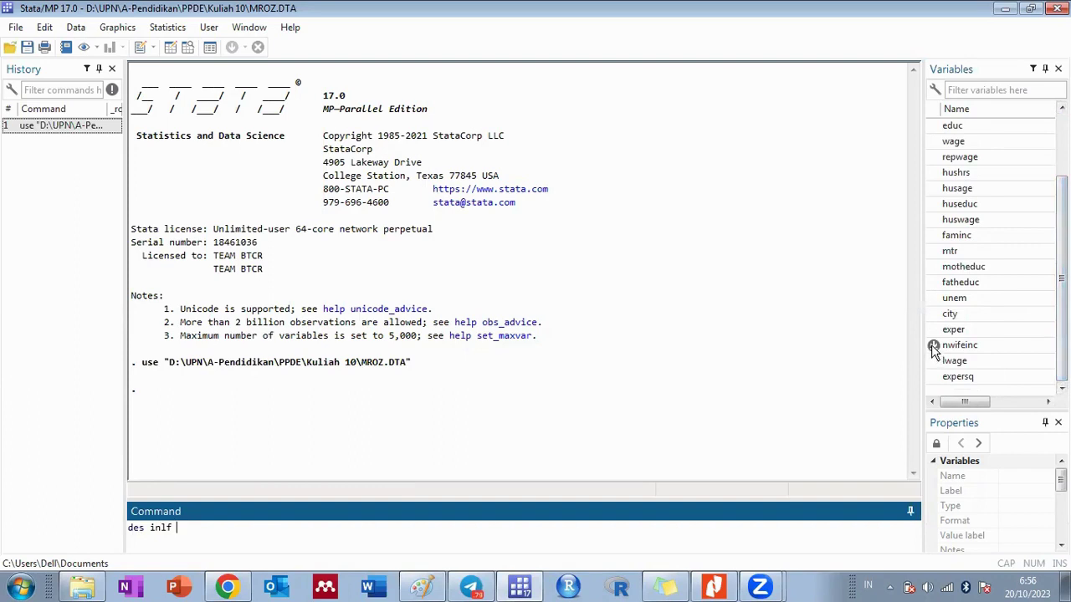
pyautogui.click(934, 347)
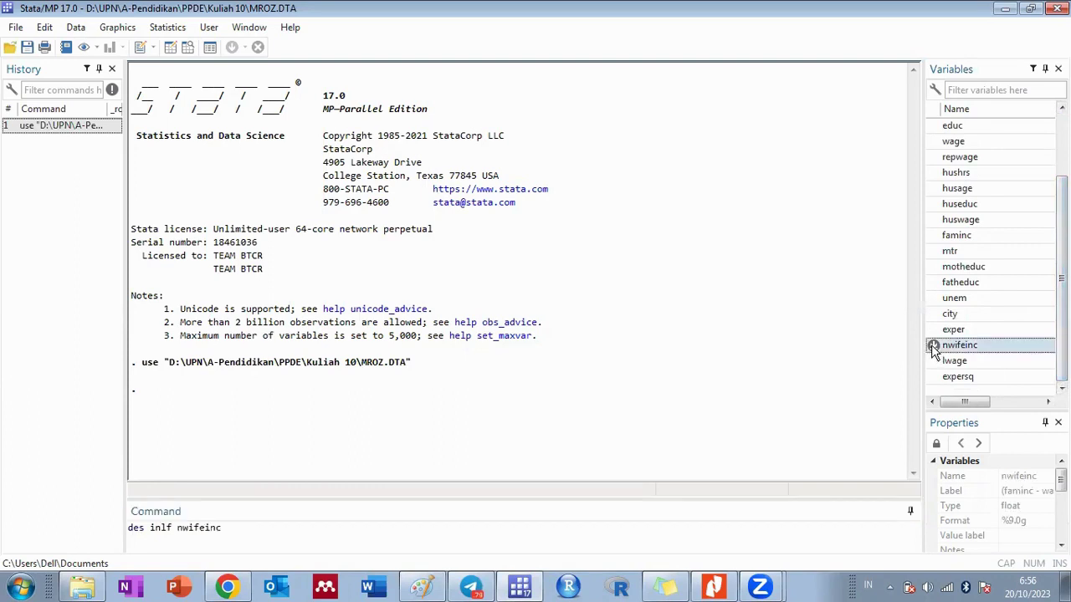
pyautogui.click(281, 533)
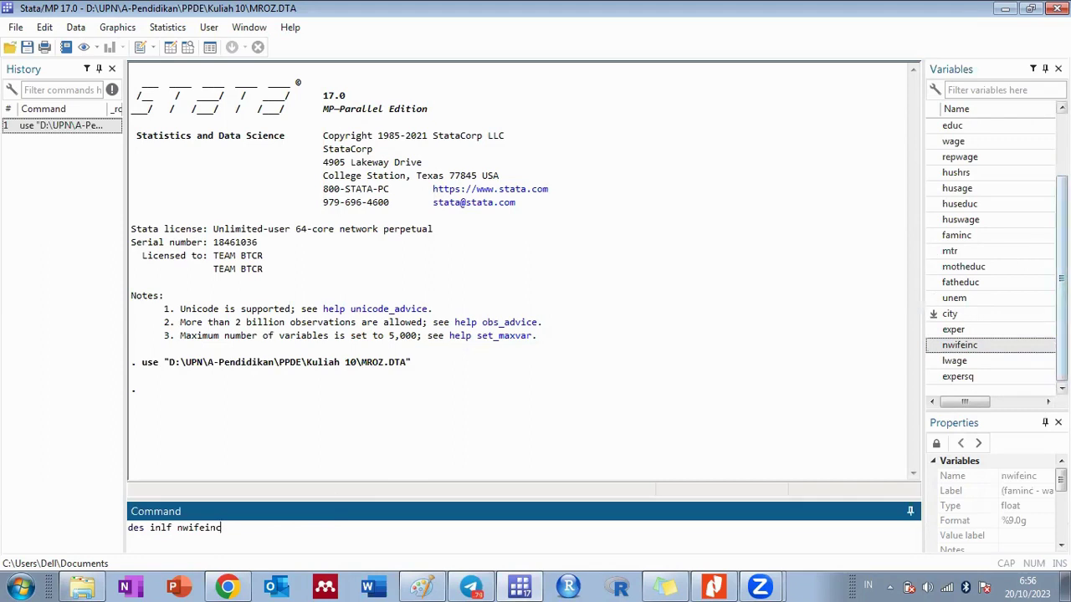
pyautogui.scroll(2, 971, 251)
pyautogui.scroll(1, 970, 251)
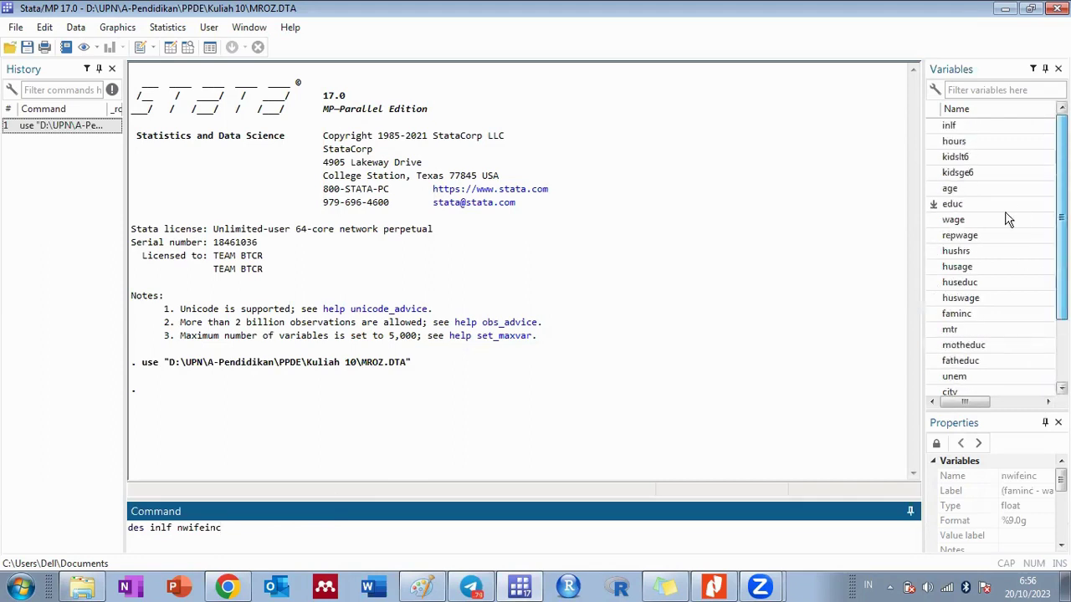
pyautogui.click(934, 204)
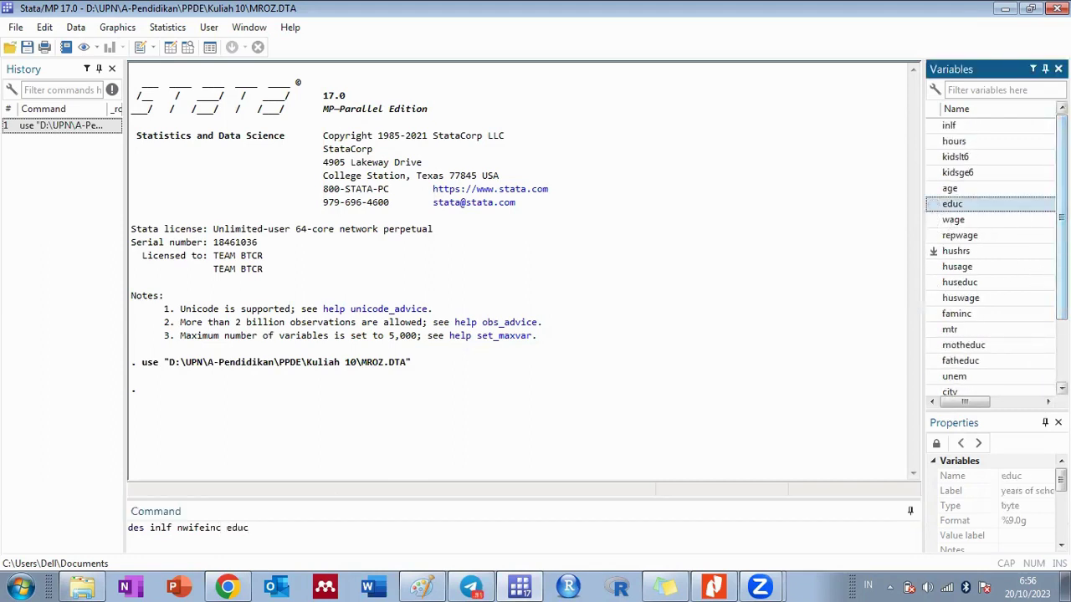
pyautogui.scroll(-2, 983, 334)
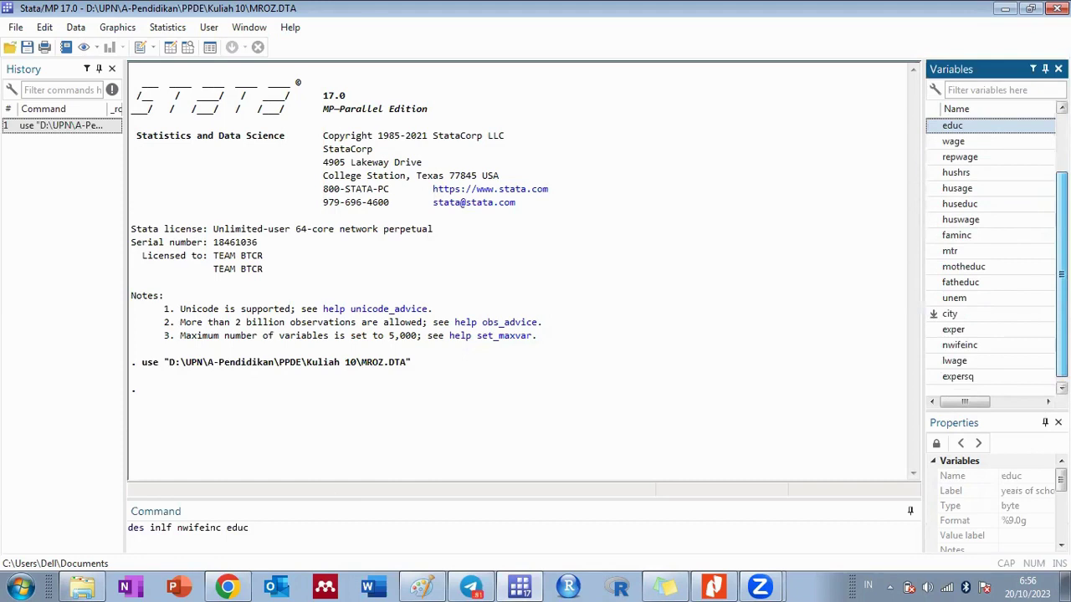
pyautogui.click(933, 330)
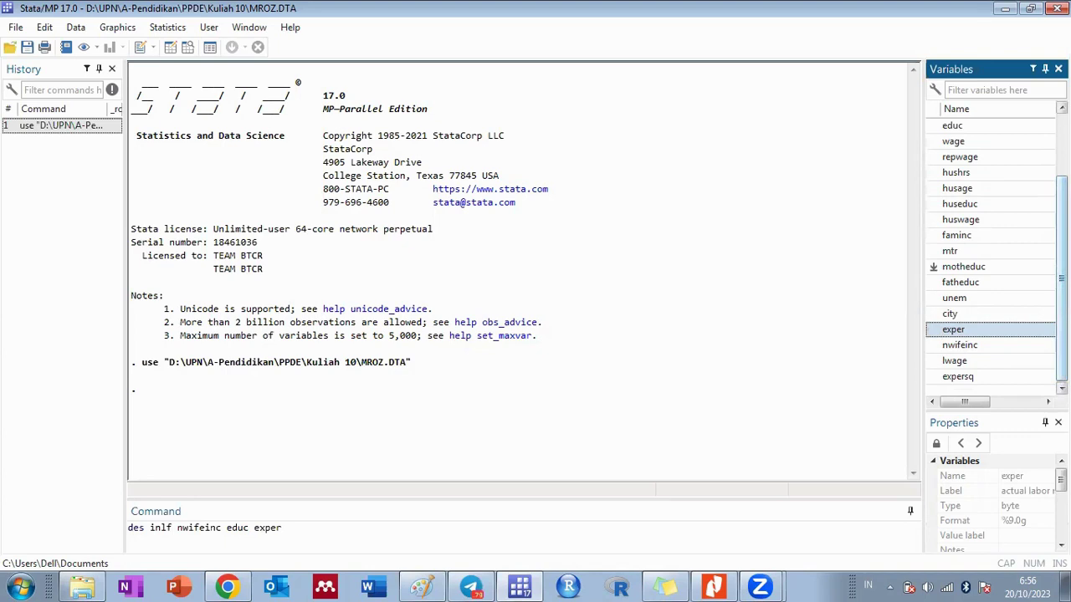
# Add age, kidslt6 and kidsge6 to the des command and run it
pyautogui.scroll(2, 953, 268)
pyautogui.click(950, 189)
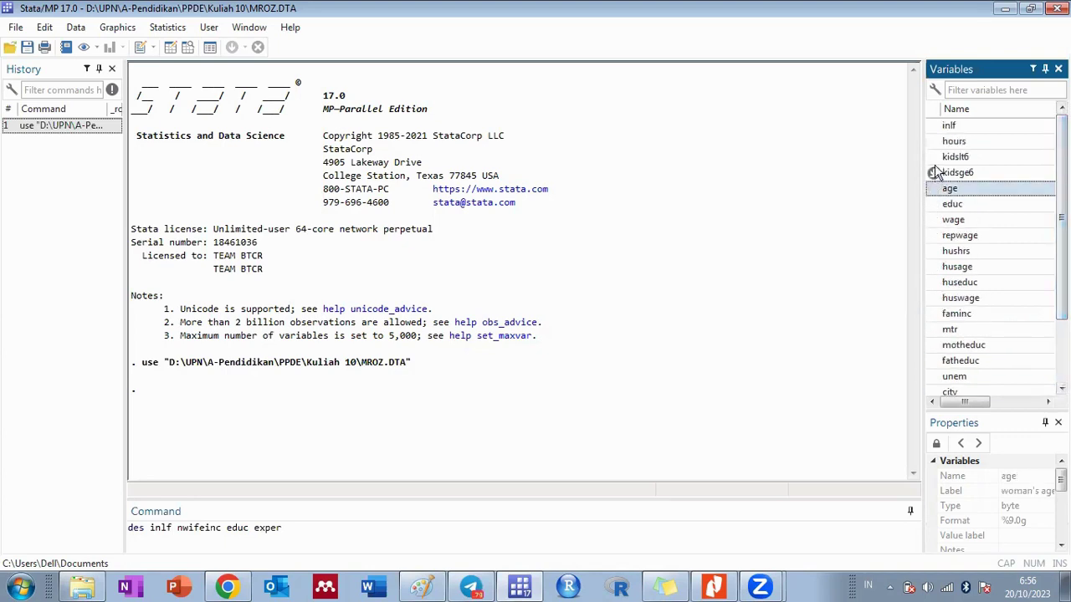
pyautogui.click(934, 158)
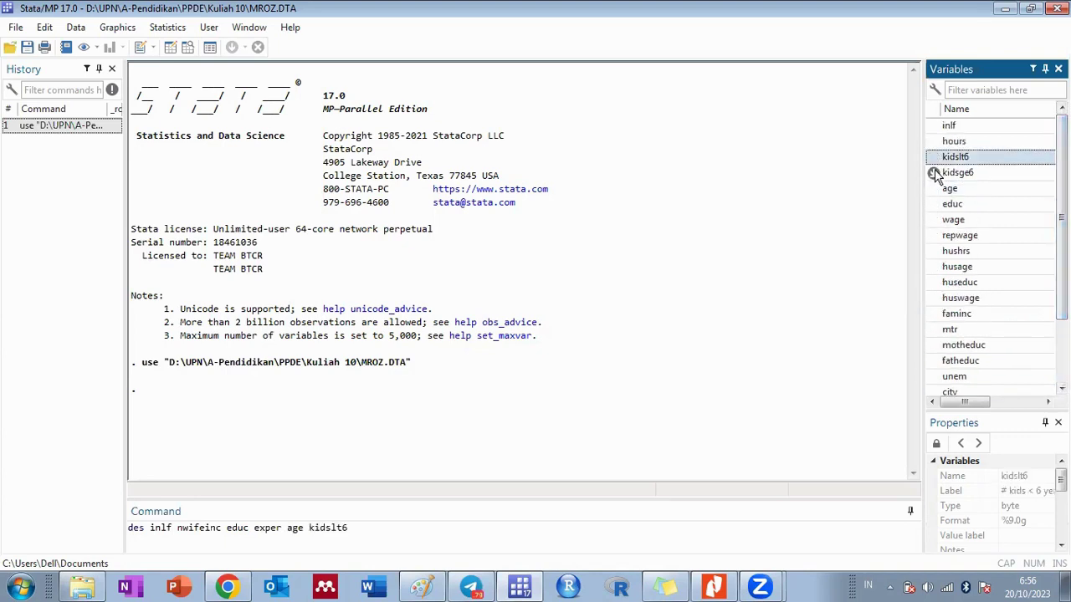
pyautogui.click(934, 174)
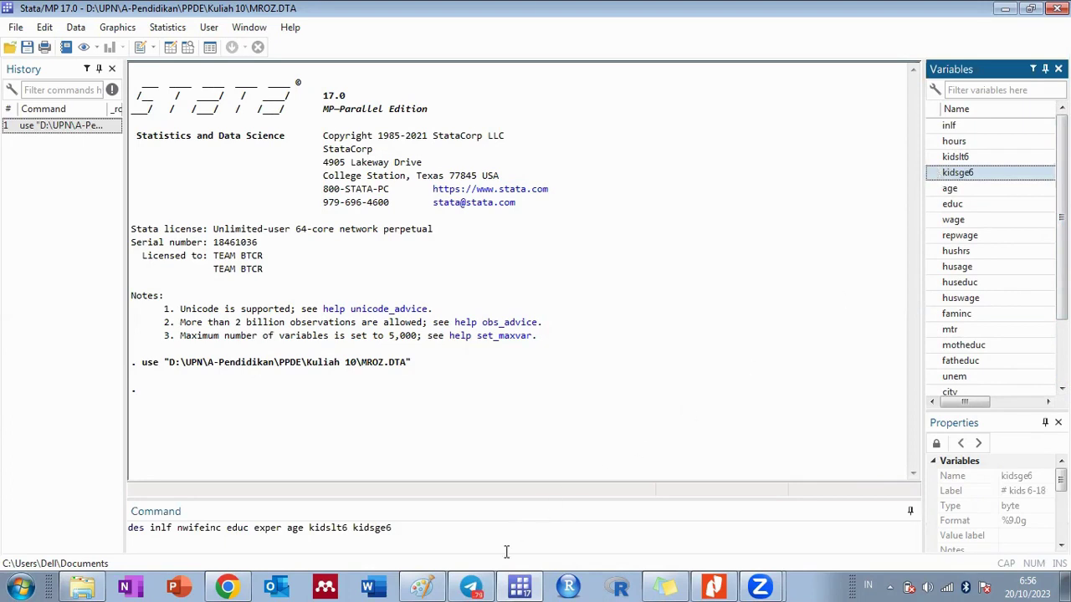
pyautogui.click(455, 524)
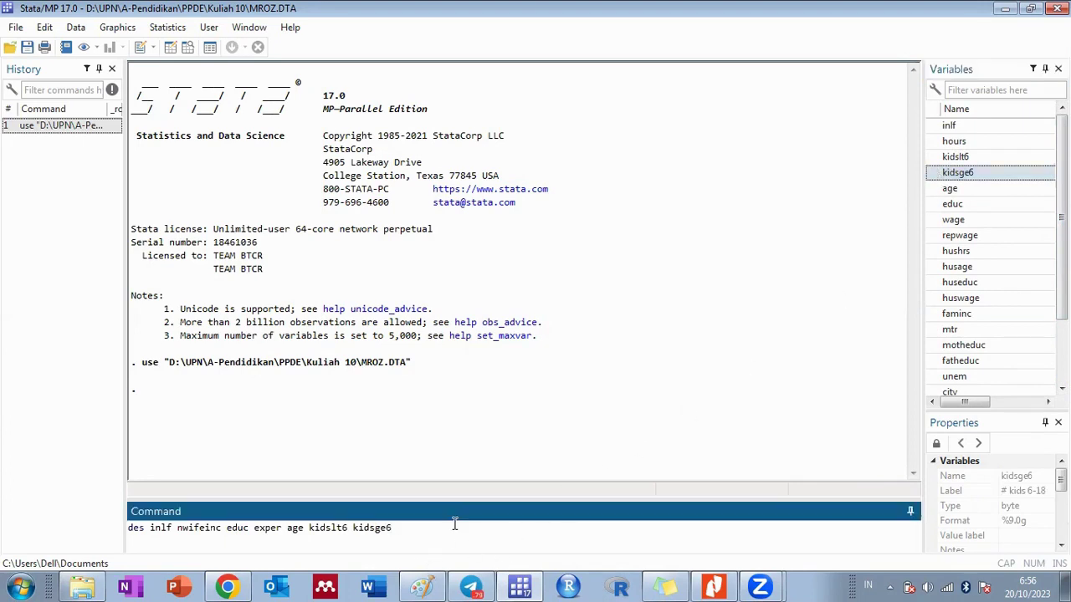
pyautogui.press('Return')
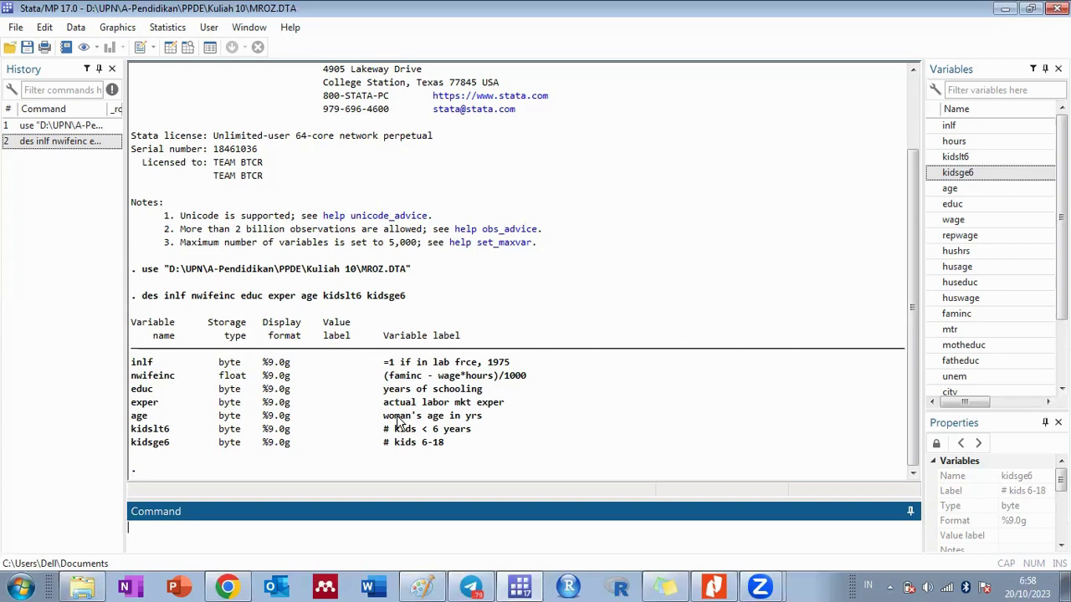
# Tabulate the frequencies of inlf with the tab command
pyautogui.write('tab inlf')
pyautogui.press('Return')
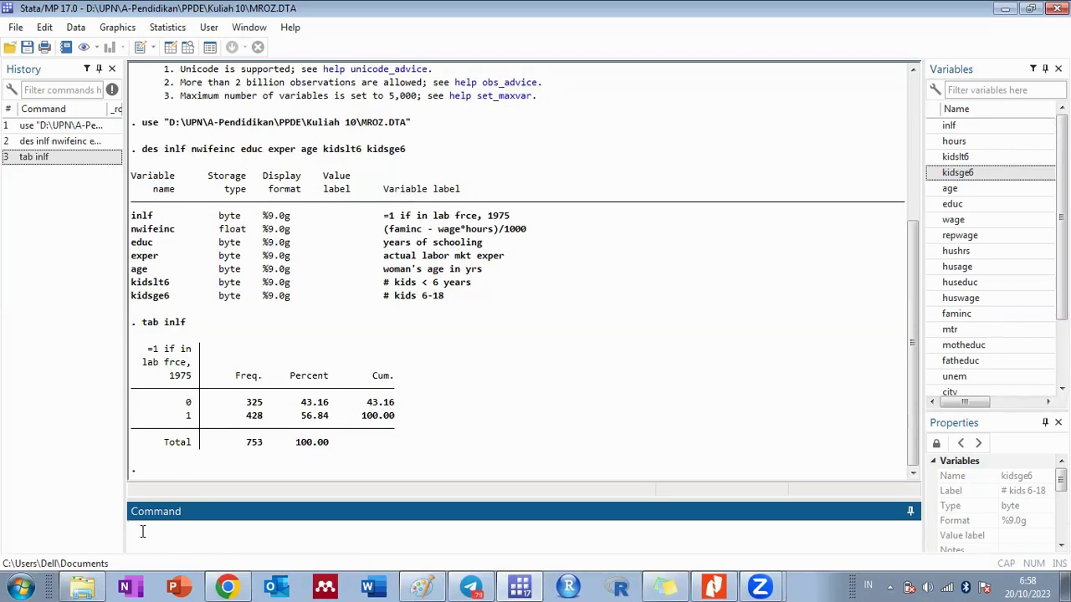
# Reuse the earlier des variable list to regress inlf on nwifeinc, educ, exper, age, kidslt6 and kidsge6
pyautogui.write('regress in')
pyautogui.click(47, 142)
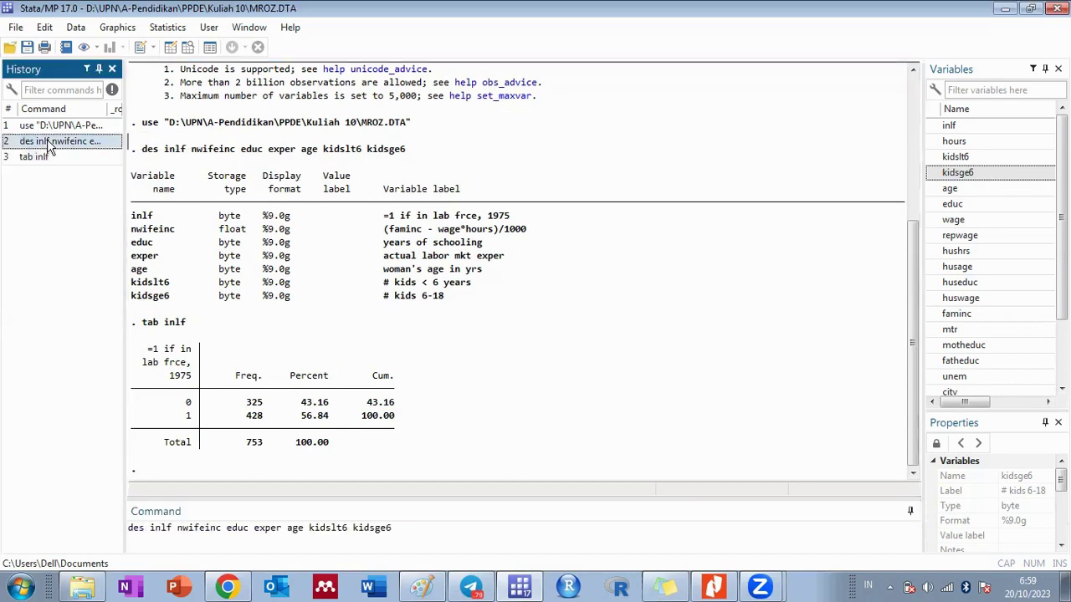
pyautogui.click(149, 528)
pyautogui.press('BackSpace')
pyautogui.press('BackSpace')
pyautogui.press('BackSpace')
pyautogui.press('BackSpace')
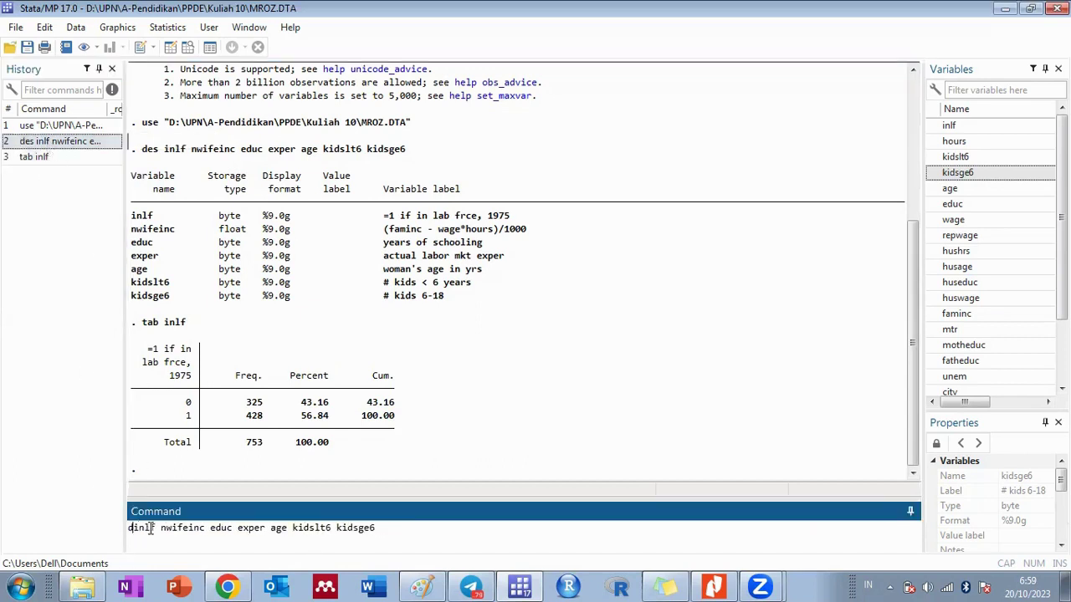
pyautogui.write('regress')
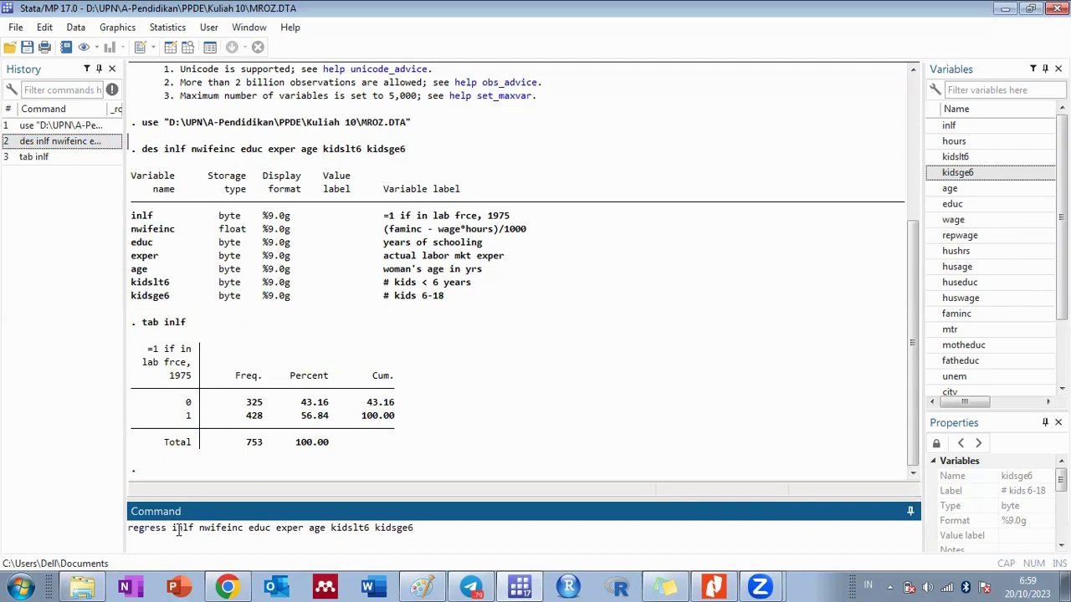
pyautogui.doubleClick(176, 528)
pyautogui.click(199, 528)
pyautogui.moveTo(199, 528); pyautogui.dragTo(419, 531)
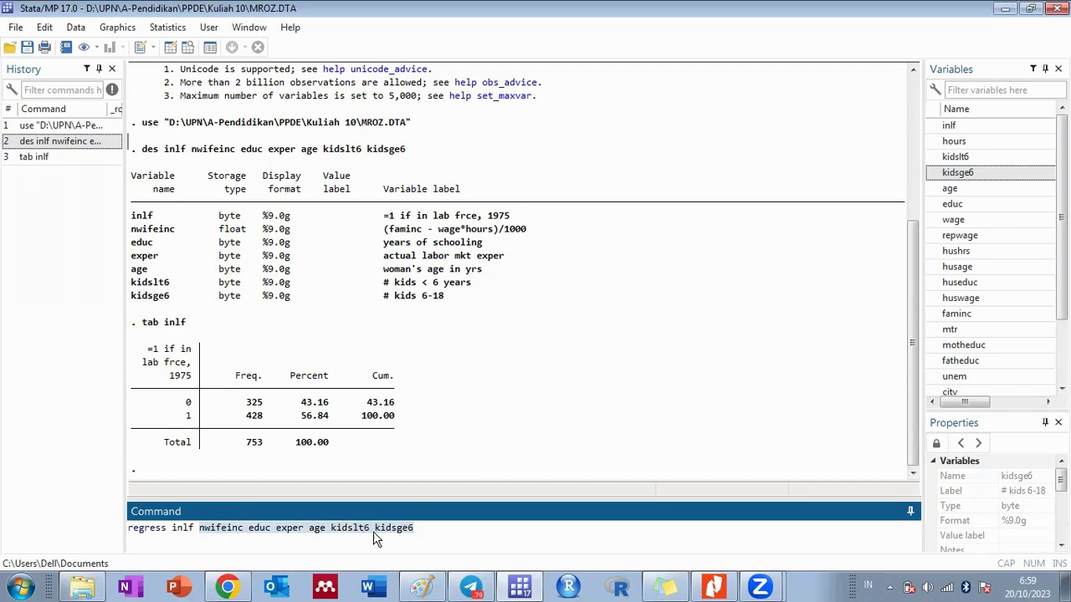
pyautogui.click(426, 531)
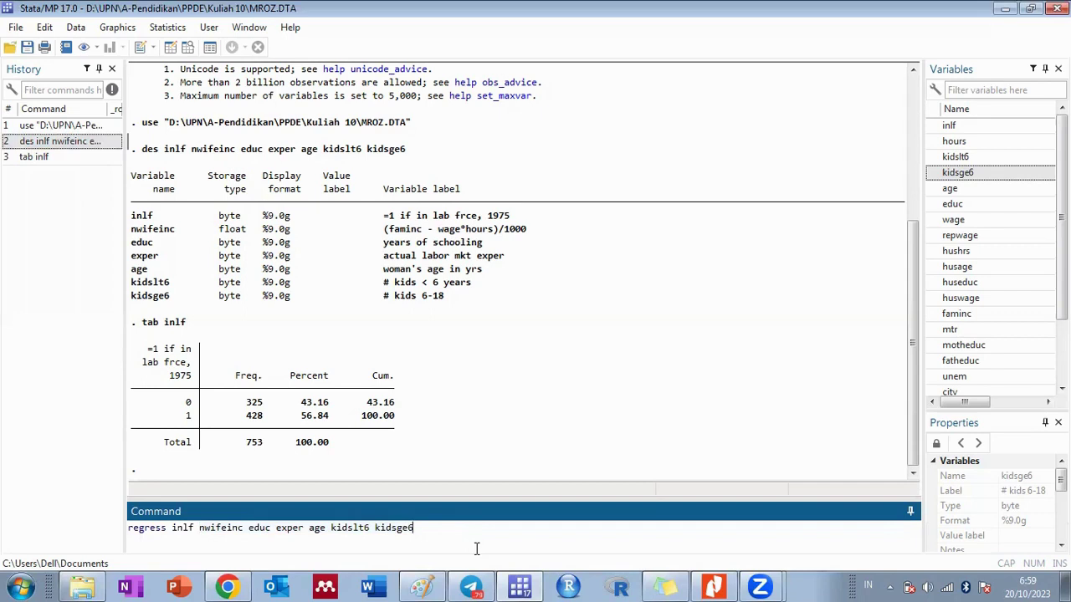
pyautogui.press('Return')
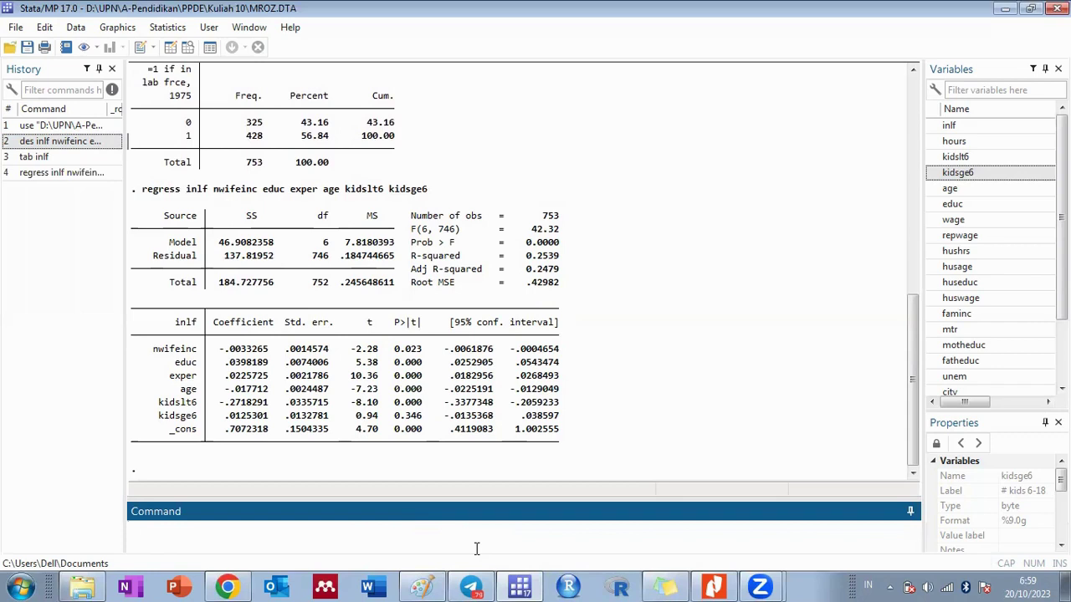
# Predict the fitted values of the regression into a new variable named y_lpm
pyautogui.write('predict')
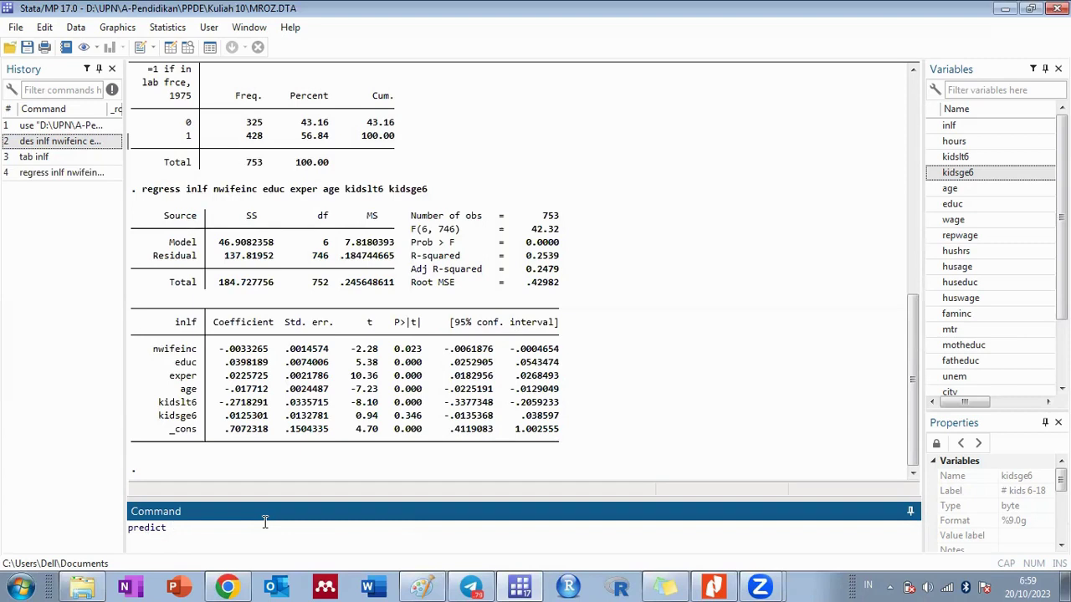
pyautogui.write('y_lpm')
pyautogui.moveTo(129, 193); pyautogui.dragTo(561, 450)
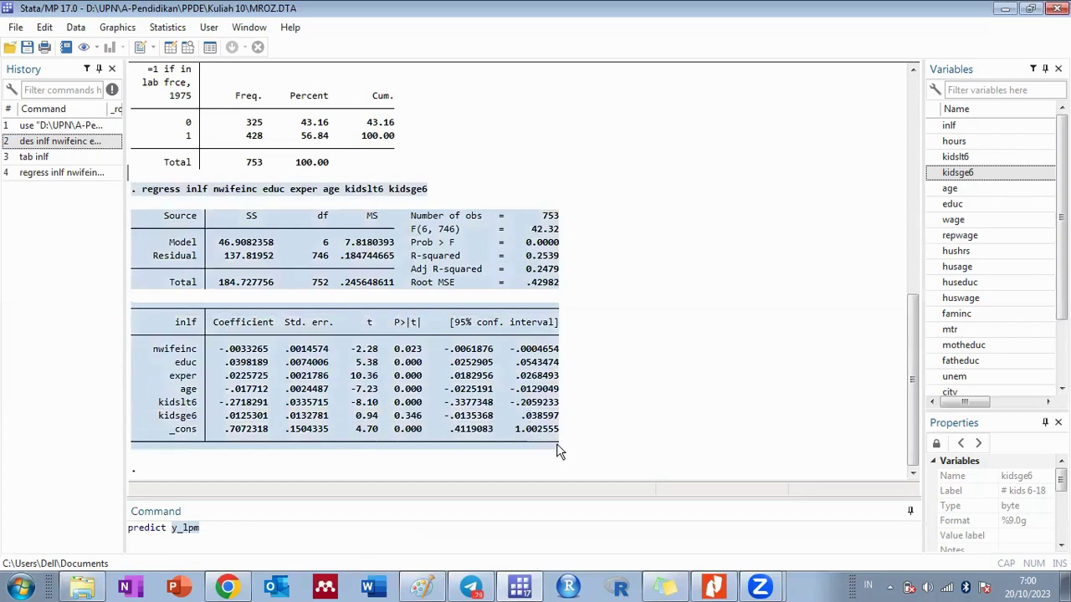
pyautogui.click(205, 532)
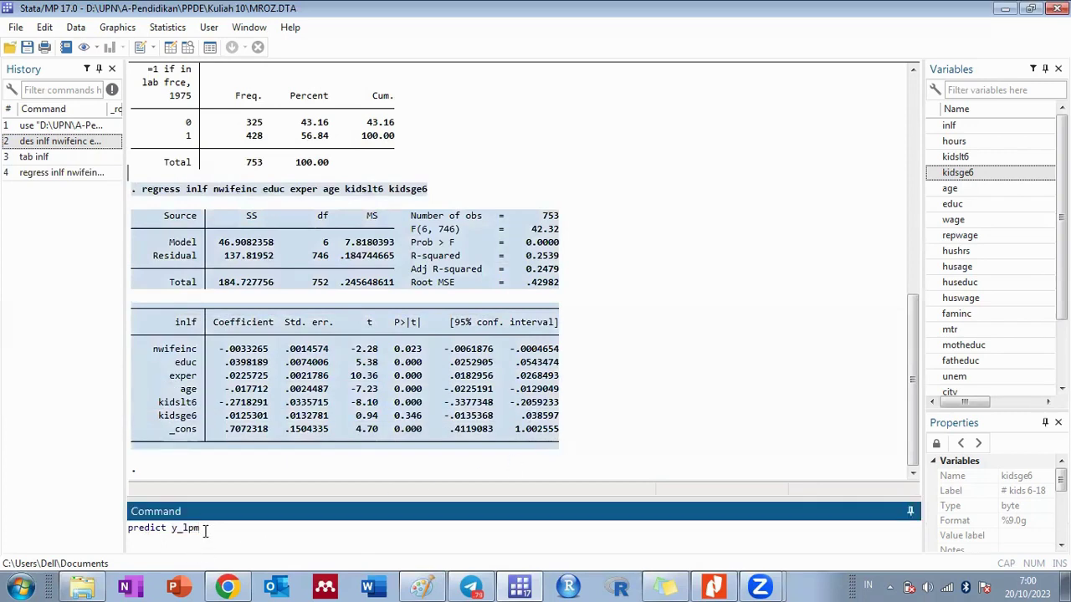
pyautogui.press('Return')
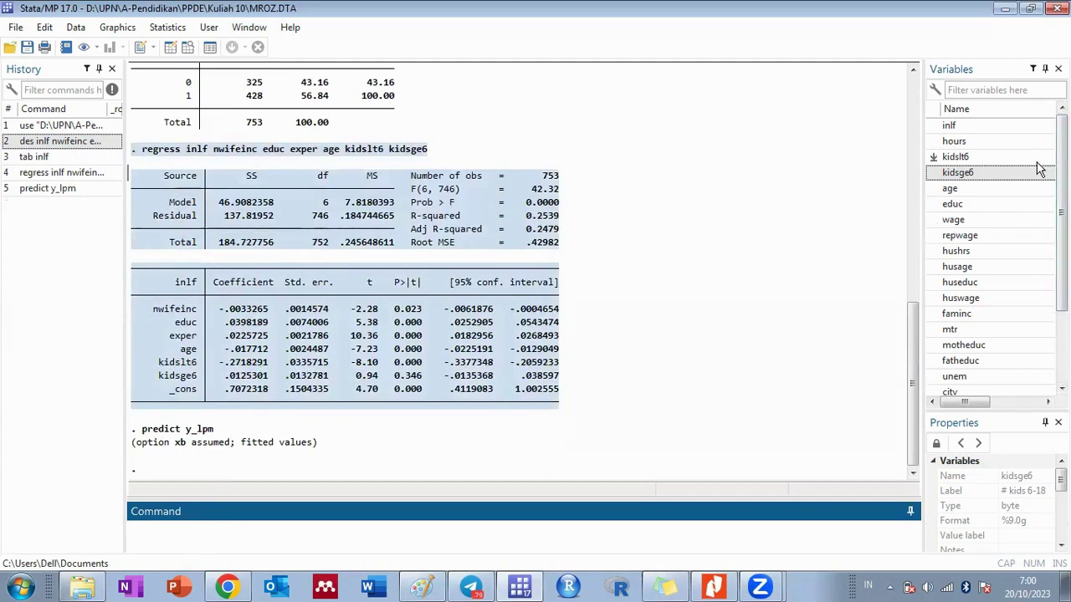
pyautogui.scroll(-2, 954, 251)
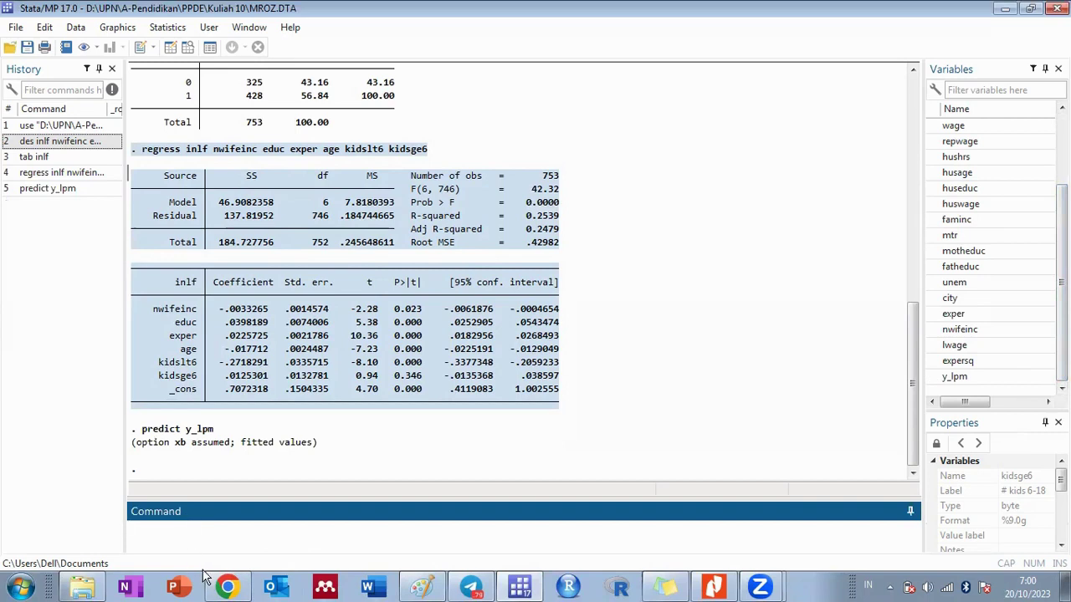
# Plot a twoway graph of inlf against y_lpm, combining a scatter with a linear fit (lfit) line
pyautogui.write('twoway (scatter in')
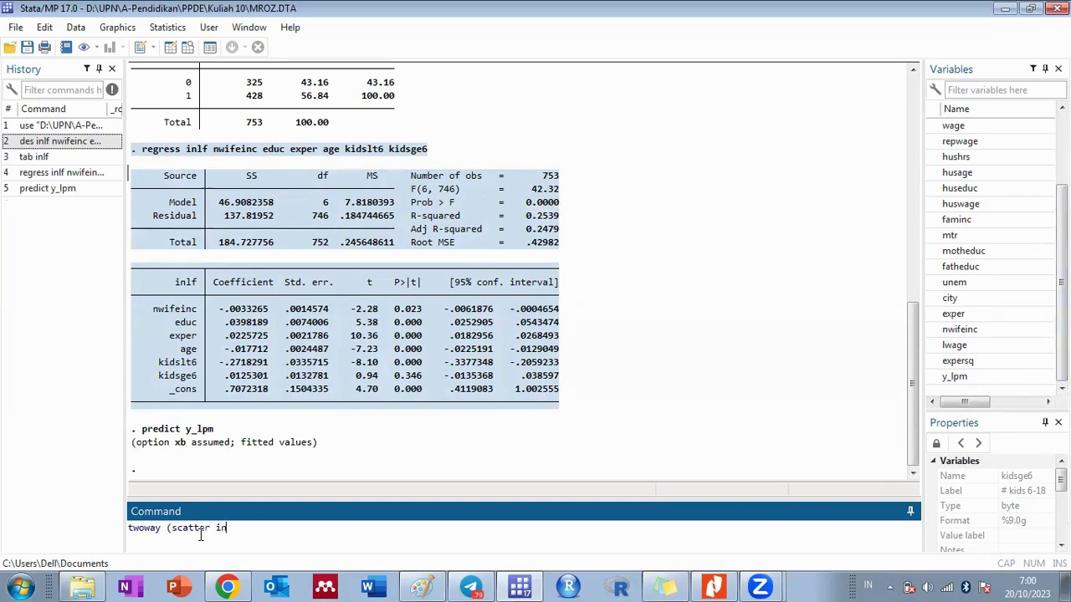
pyautogui.write('lf y_lpm')
pyautogui.write(') (lfit')
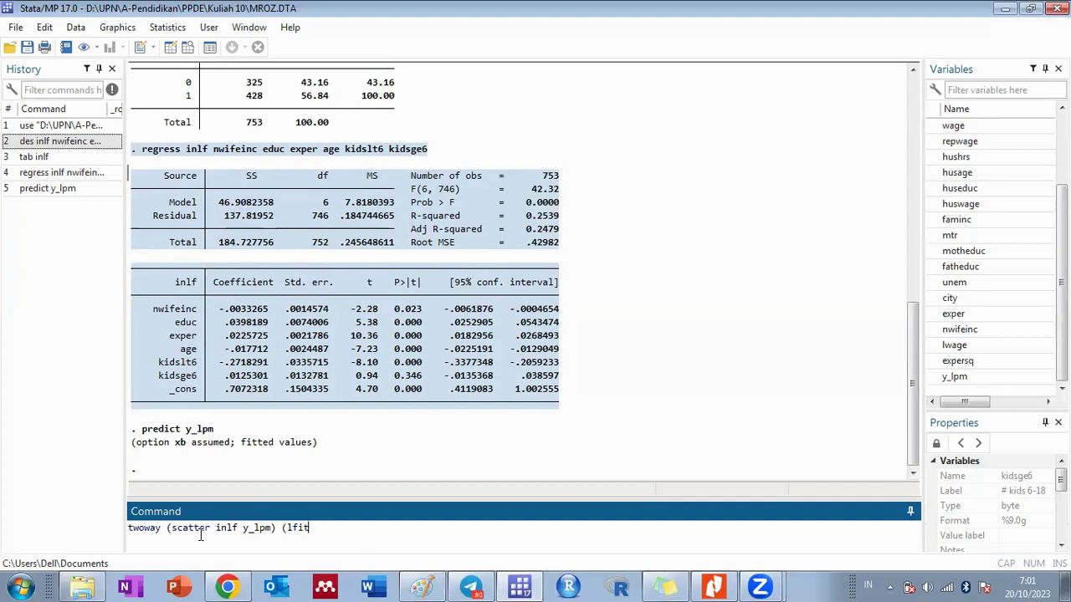
pyautogui.write(' inlf y_lpm)')
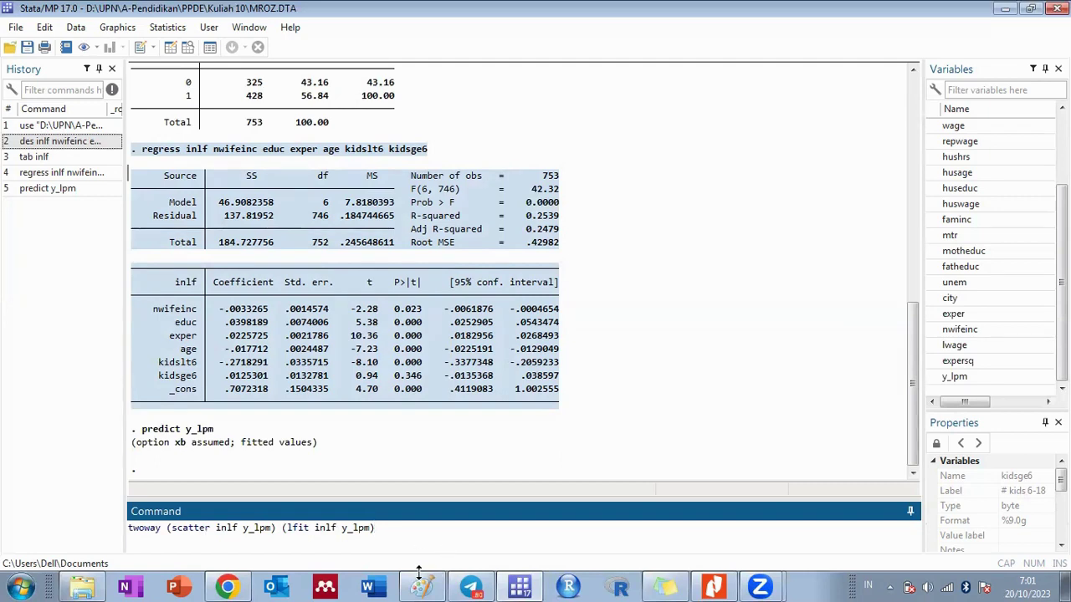
pyautogui.moveTo(419, 579)
pyautogui.press('Return')
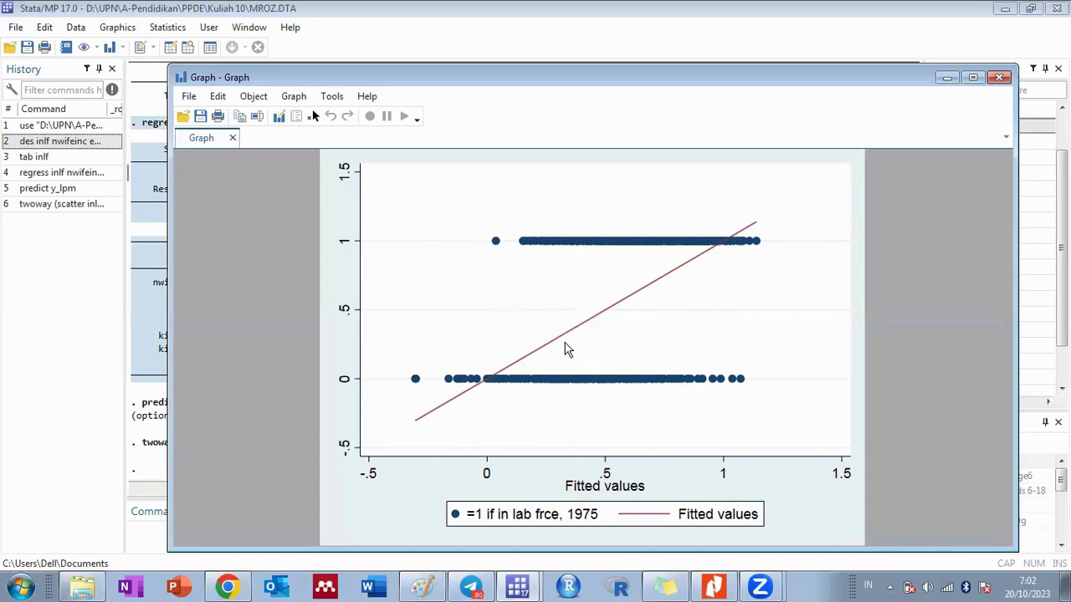
# Compare the graph with the "Pendekatan respon biner" slide in Nitro Pro, returning to the Stata graph window
pyautogui.click(945, 79)
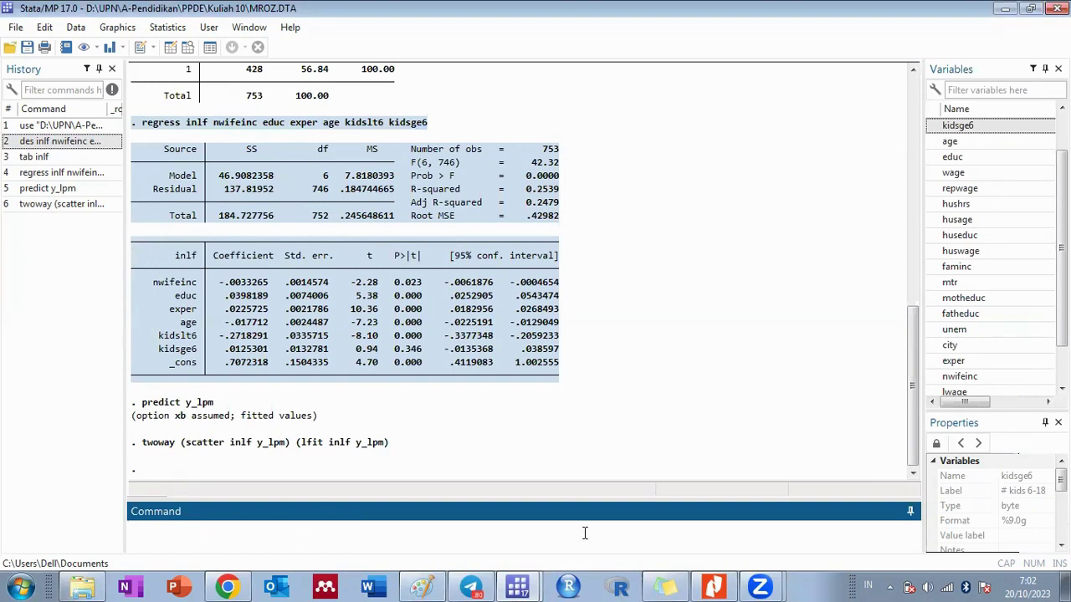
pyautogui.click(715, 591)
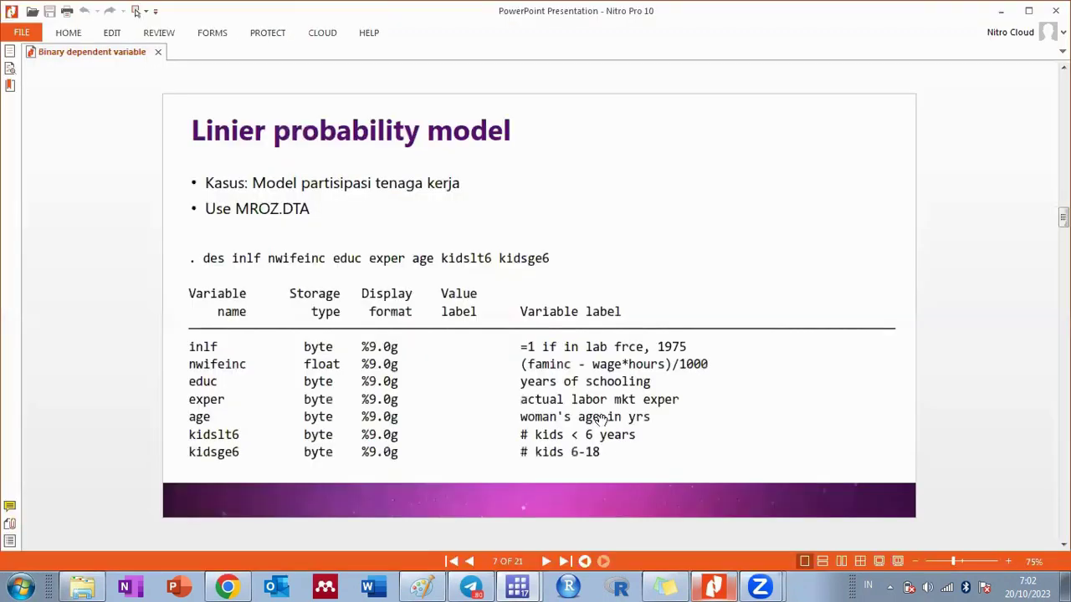
pyautogui.scroll(-3, 586, 398)
pyautogui.scroll(2, 586, 398)
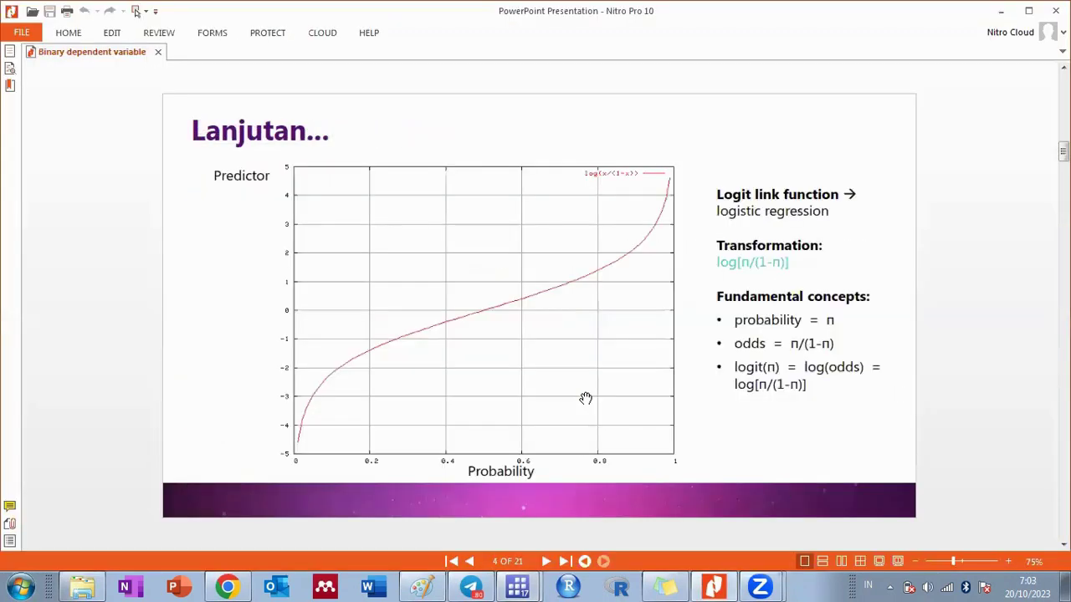
pyautogui.scroll(-1, 586, 398)
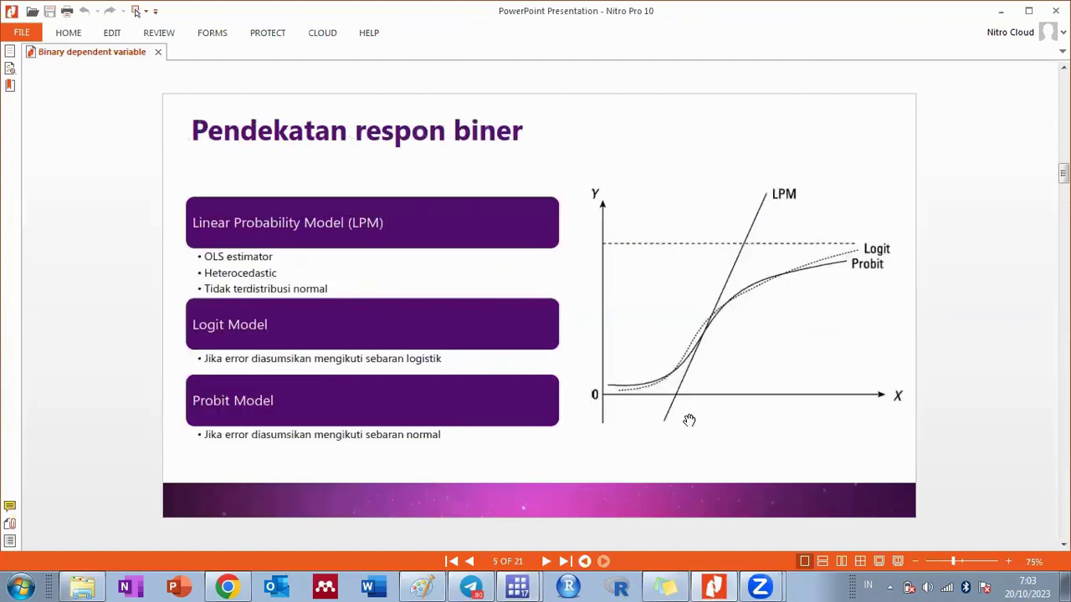
pyautogui.click(518, 585)
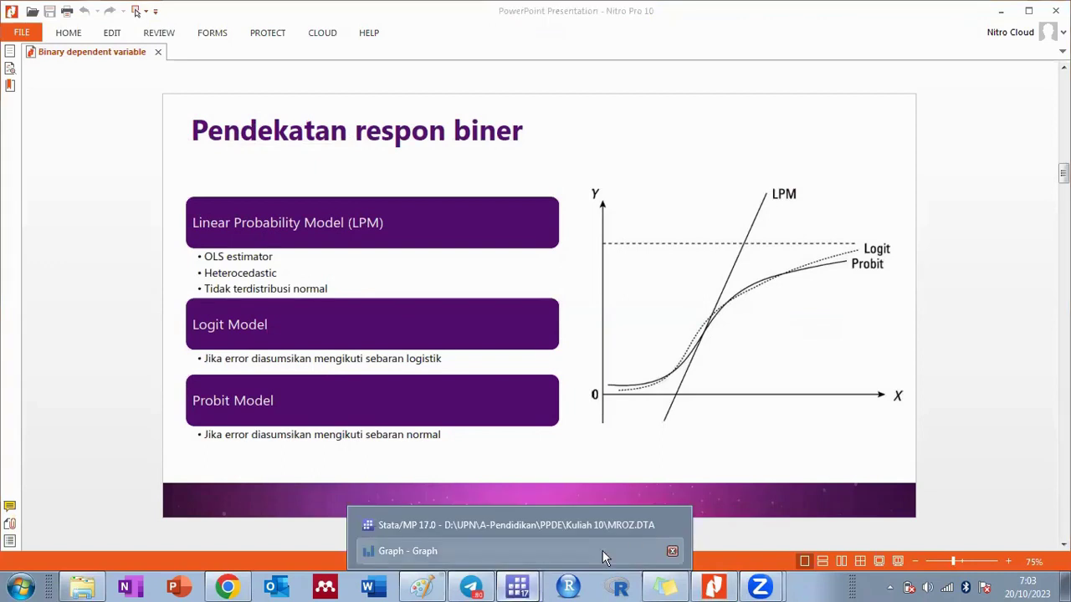
pyautogui.click(489, 551)
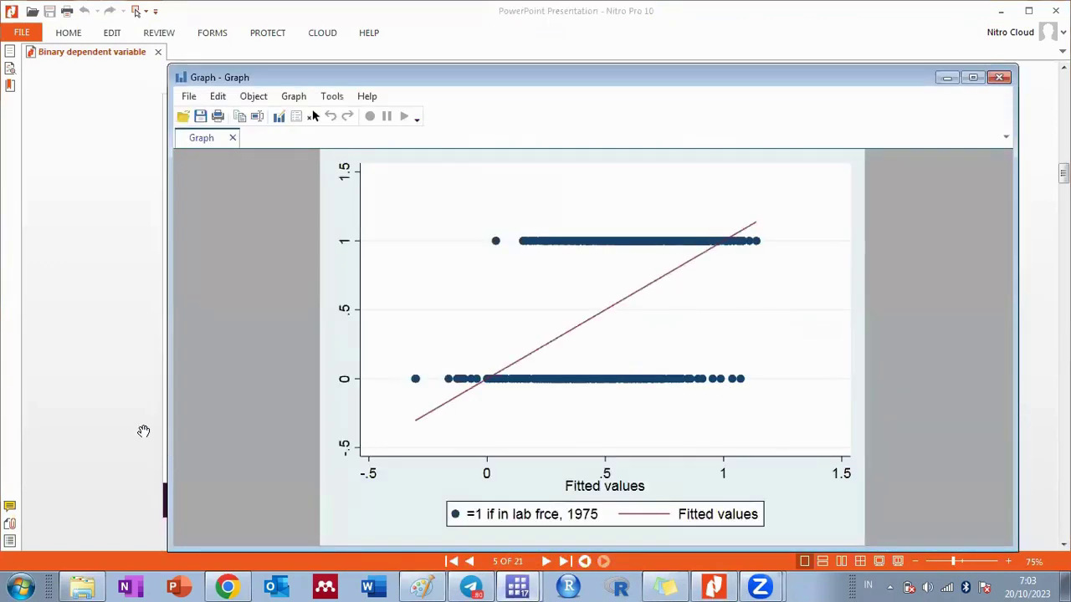
# View the "Pendekatan respon biner" slide in Nitro Pro, returning to the main Stata window
pyautogui.click(143, 431)
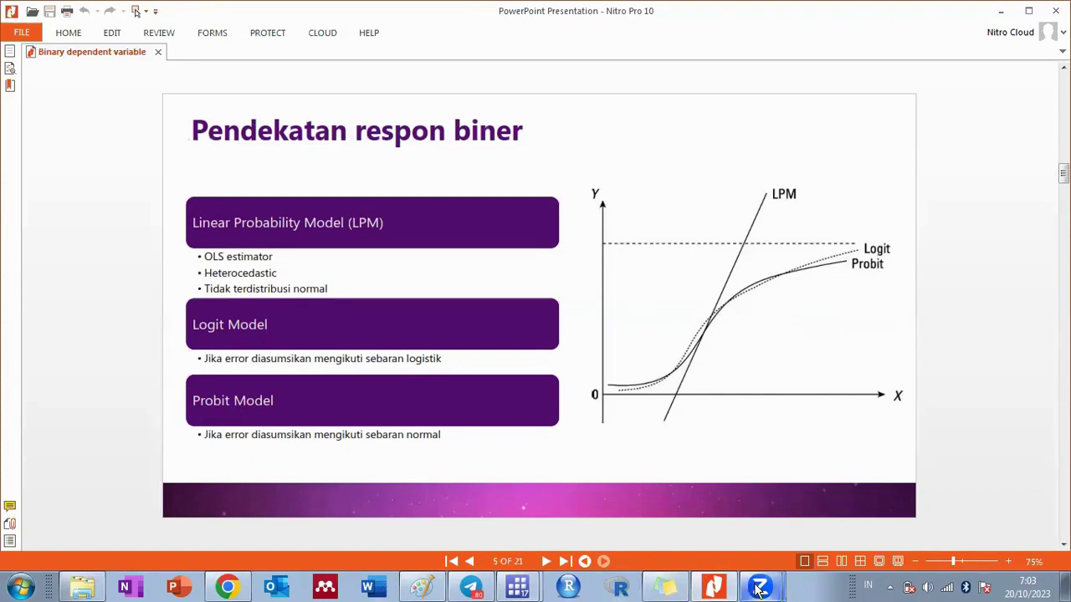
pyautogui.moveTo(759, 589)
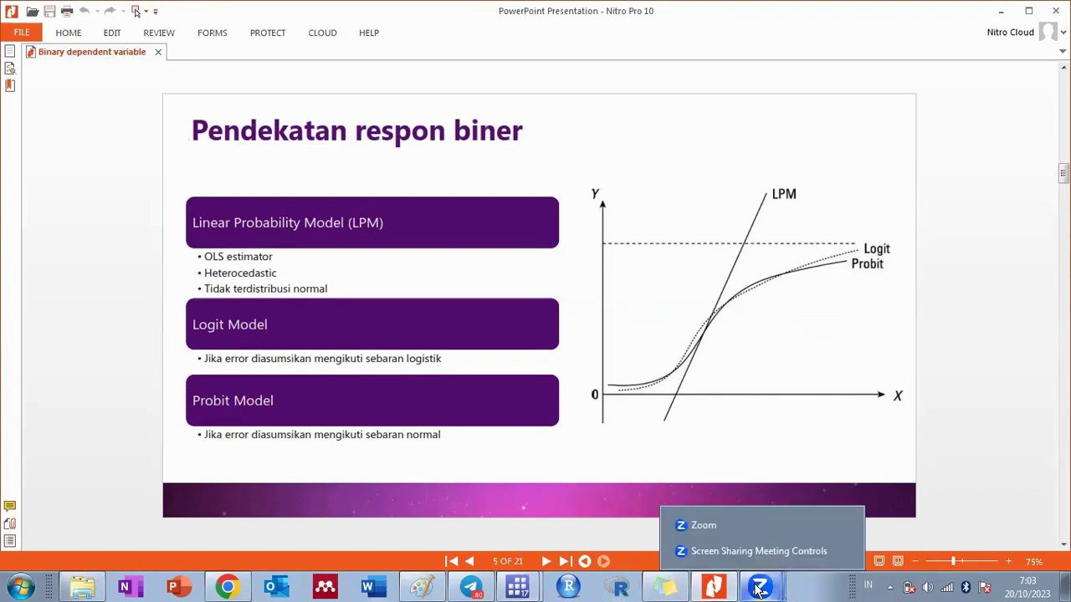
pyautogui.click(699, 553)
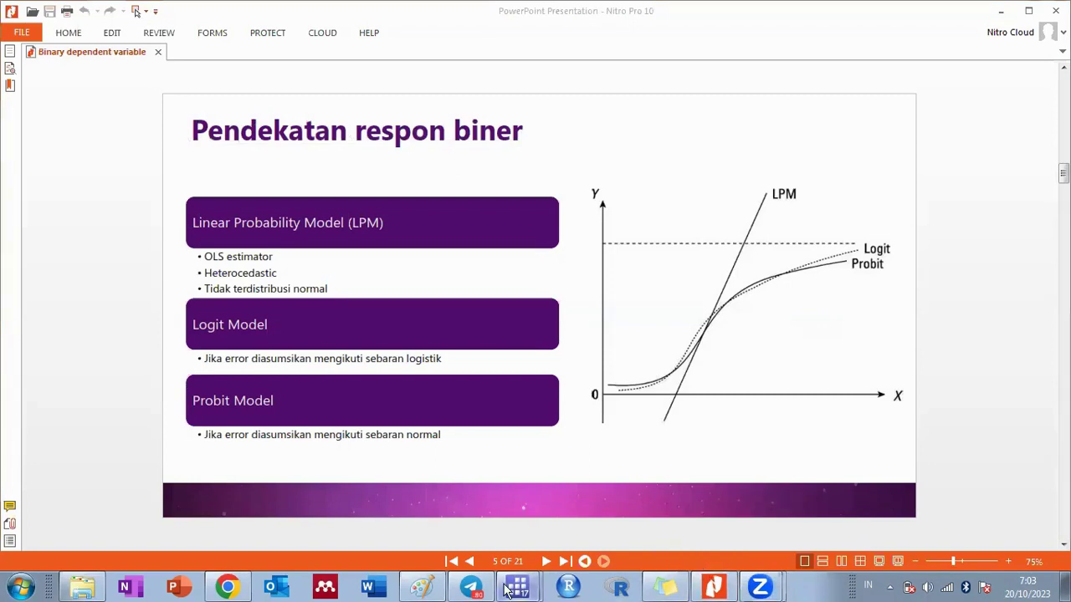
pyautogui.moveTo(506, 591)
pyautogui.click(486, 522)
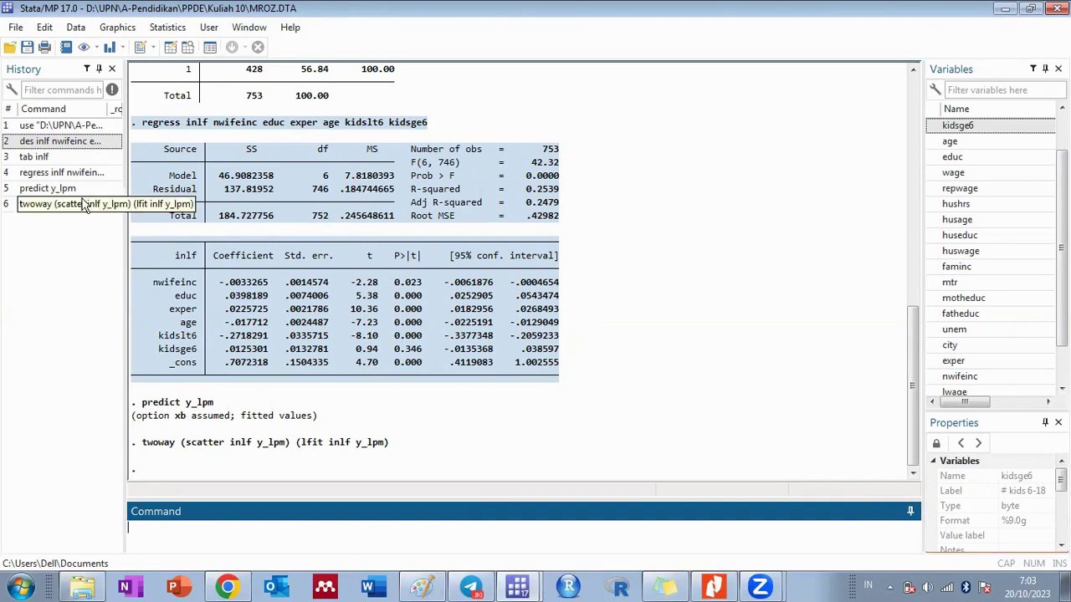
# Reuse the earlier regress command to run a logit of inlf on nwifeinc, educ, exper, age, kidslt6 and kidsge6
pyautogui.click(97, 178)
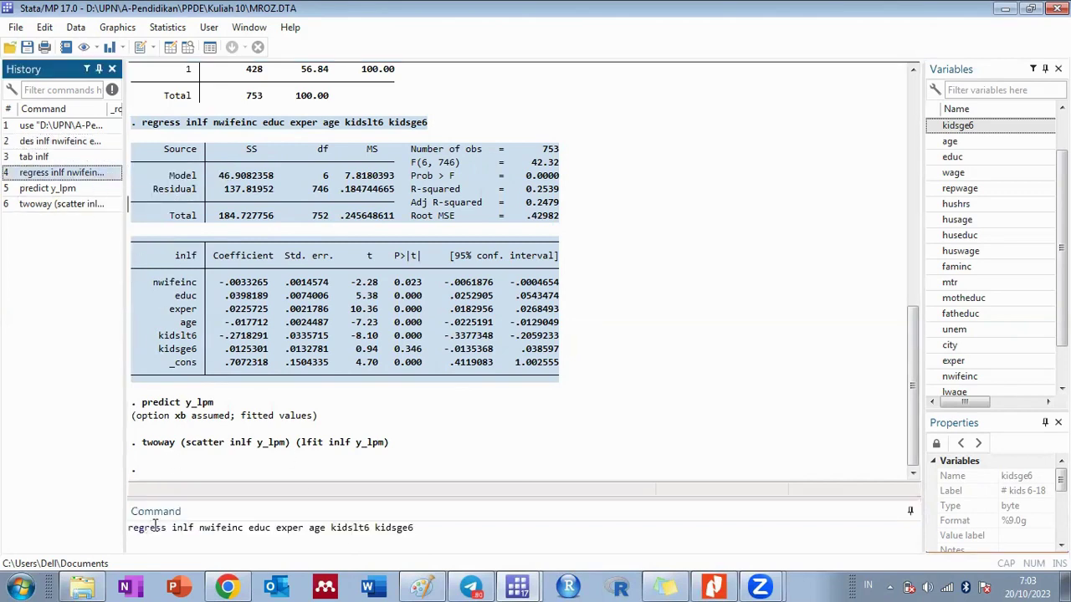
pyautogui.moveTo(169, 528); pyautogui.dragTo(128, 529)
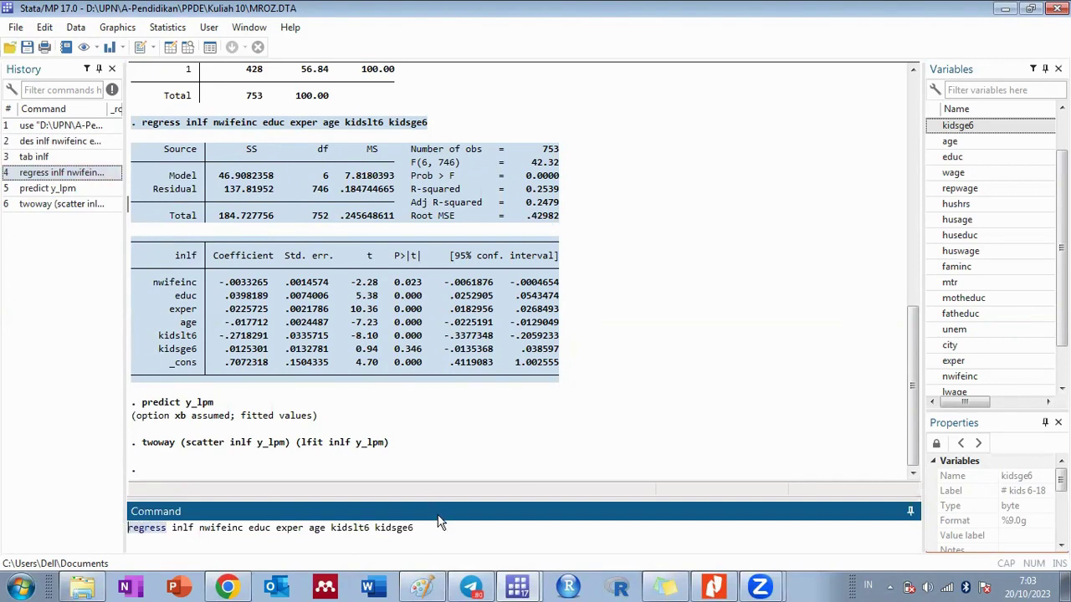
pyautogui.write('lgi')
pyautogui.press('BackSpace')
pyautogui.press('BackSpace')
pyautogui.write('ogit')
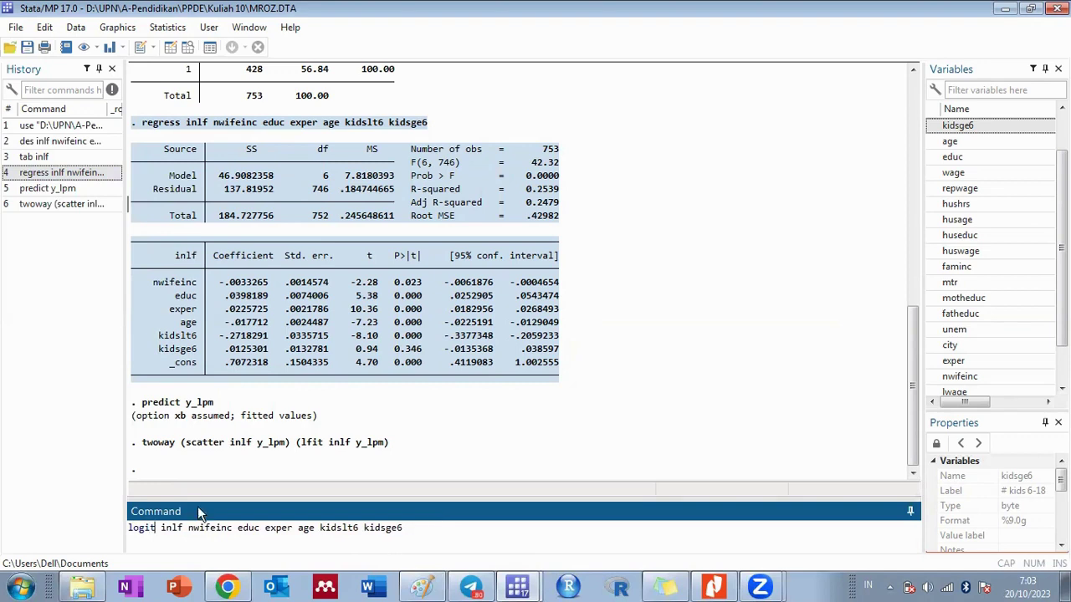
pyautogui.doubleClick(185, 528)
pyautogui.moveTo(189, 527); pyautogui.dragTo(410, 528)
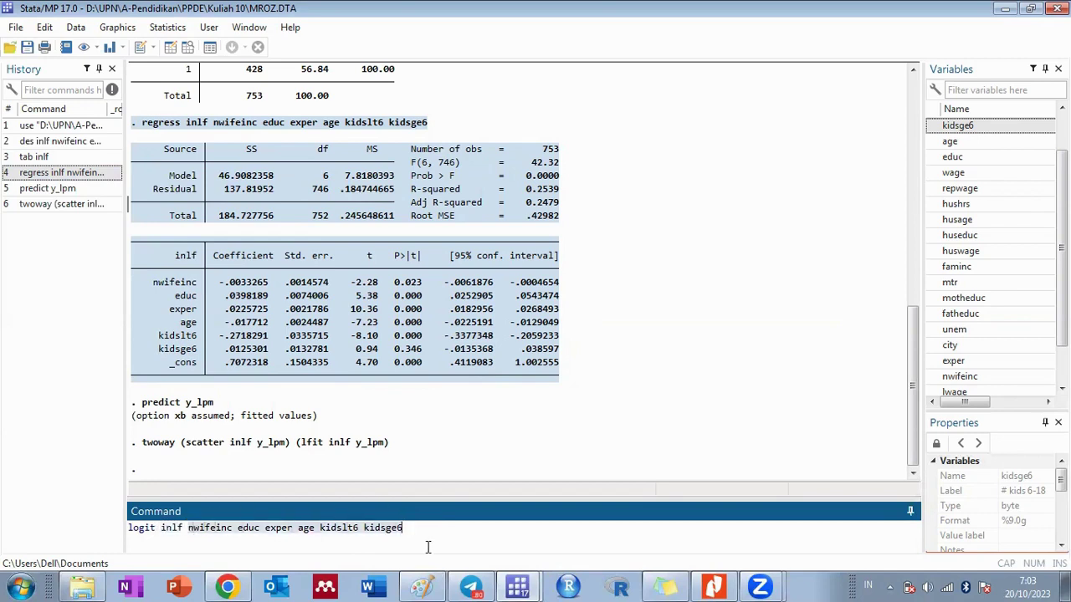
pyautogui.click(425, 534)
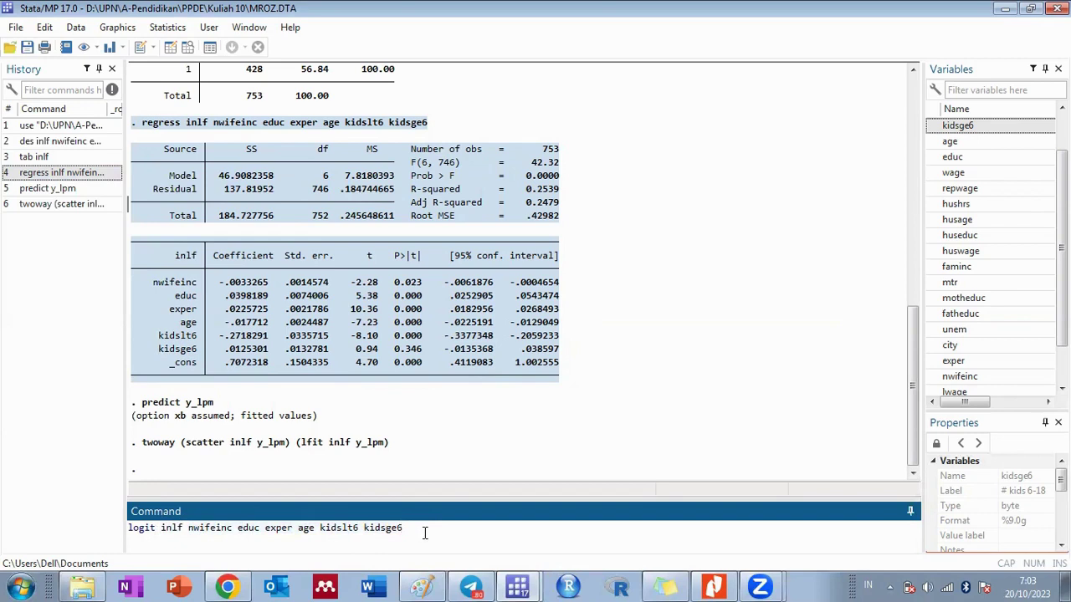
pyautogui.press('Return')
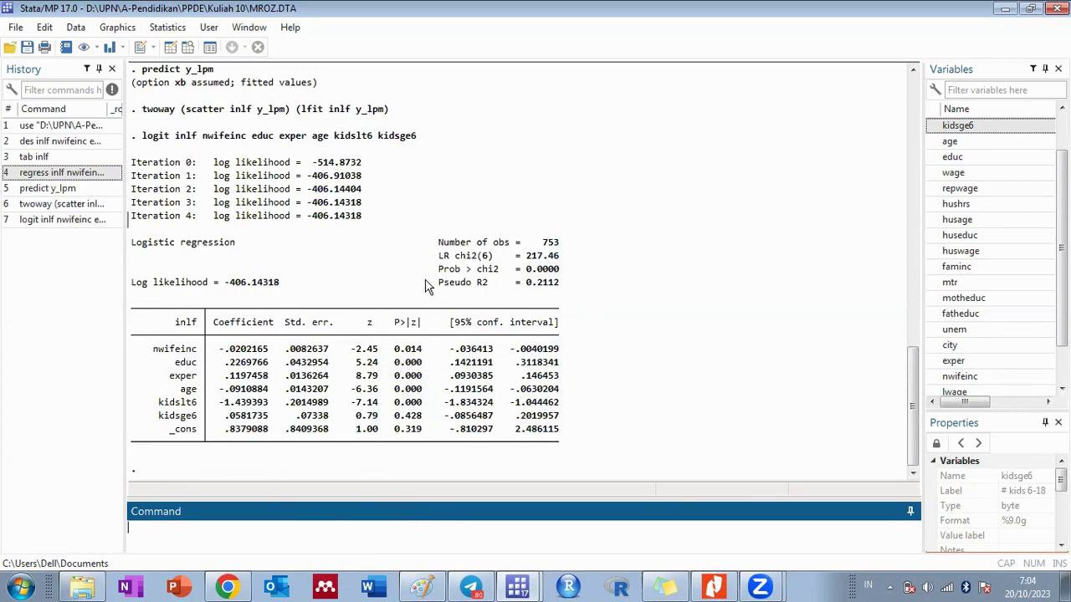
# Compare the logit model's Pseudo R2 with the R-squared of the earlier linear regression
pyautogui.click(511, 317)
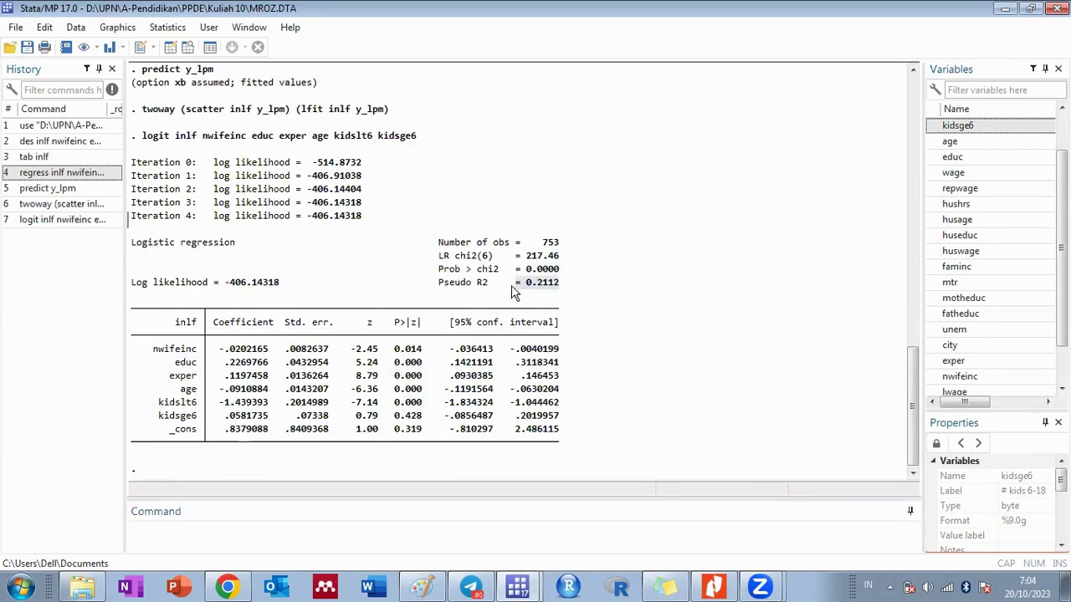
pyautogui.scroll(9, 508, 292)
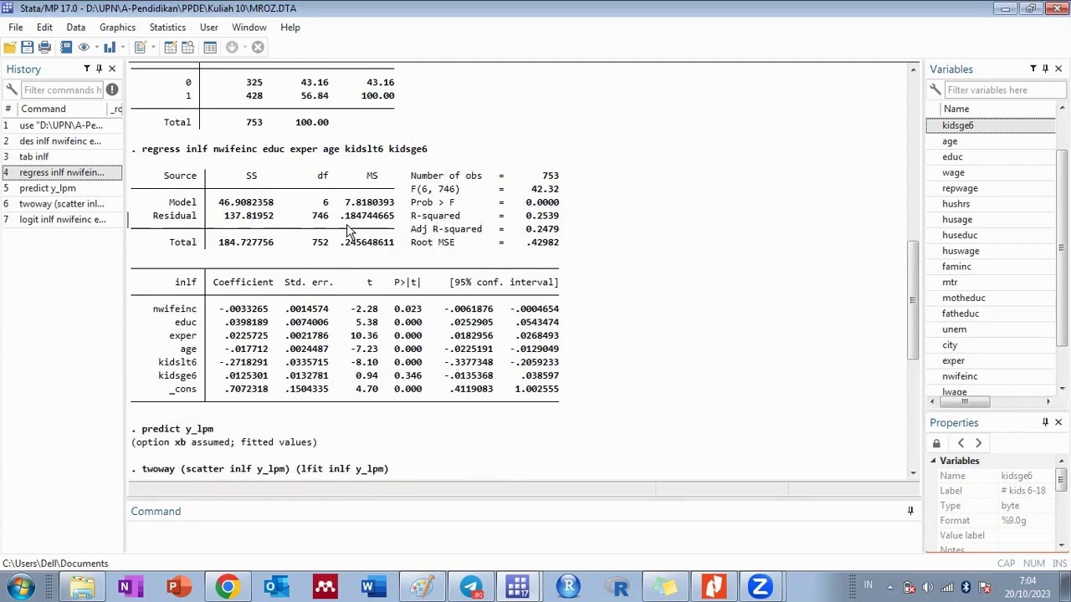
pyautogui.scroll(-8, 435, 264)
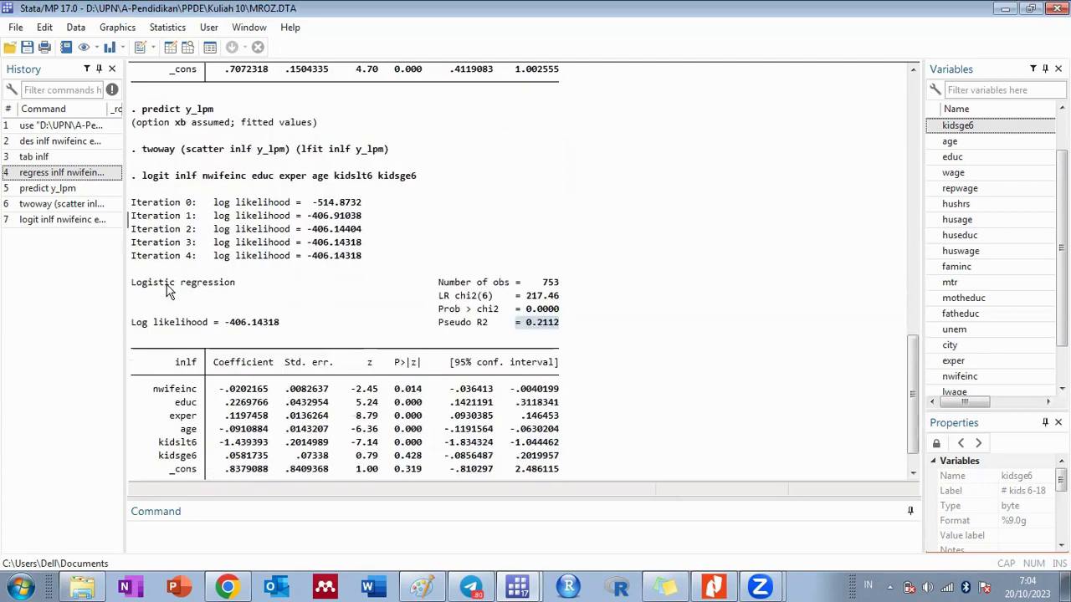
pyautogui.click(584, 293)
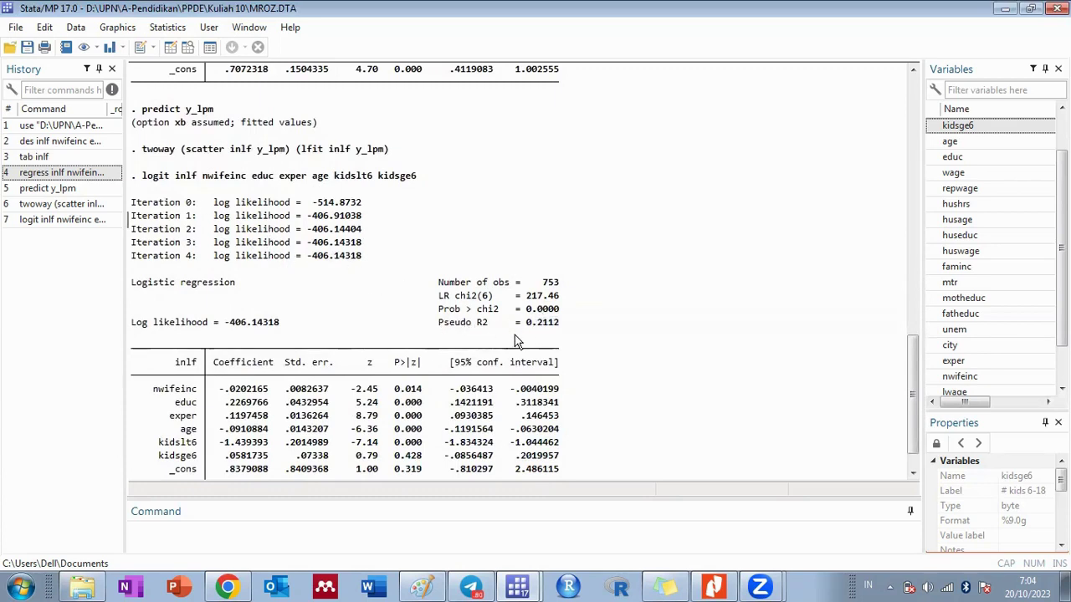
pyautogui.scroll(6, 515, 338)
pyautogui.scroll(-4, 544, 360)
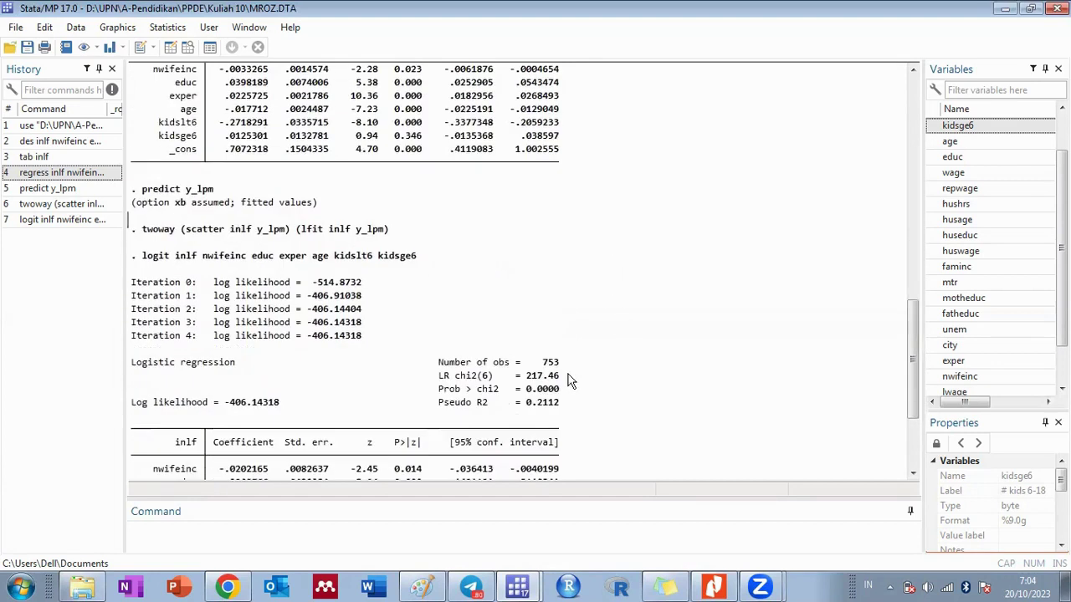
pyautogui.scroll(-3, 569, 381)
pyautogui.moveTo(440, 283); pyautogui.dragTo(475, 287)
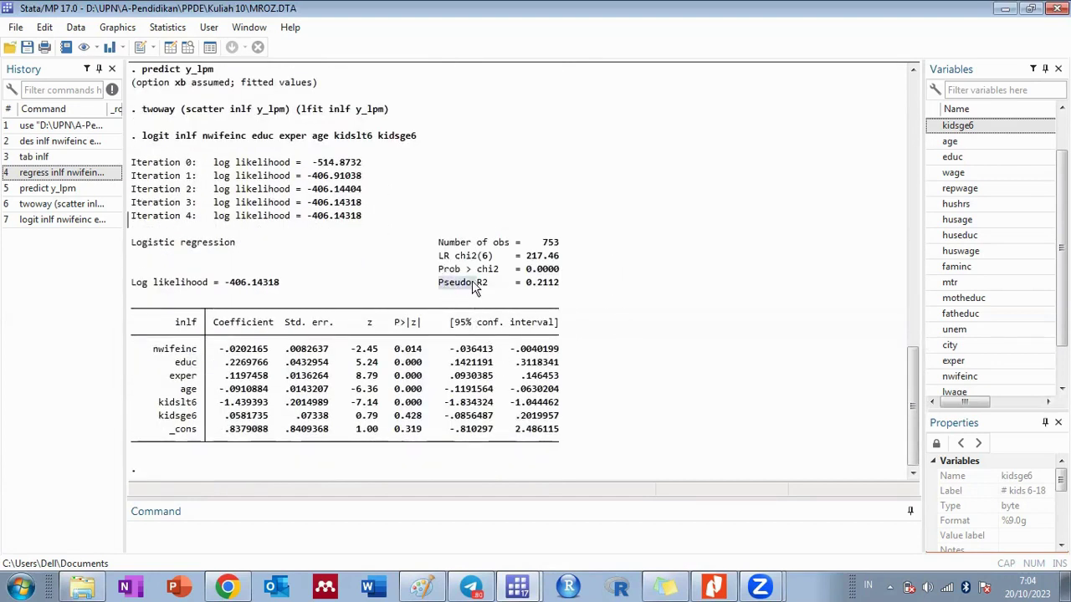
pyautogui.click(657, 341)
# Compare the linear regression coefficients with the logit coefficients, focusing on the educ and exper estimates
pyautogui.scroll(10, 460, 330)
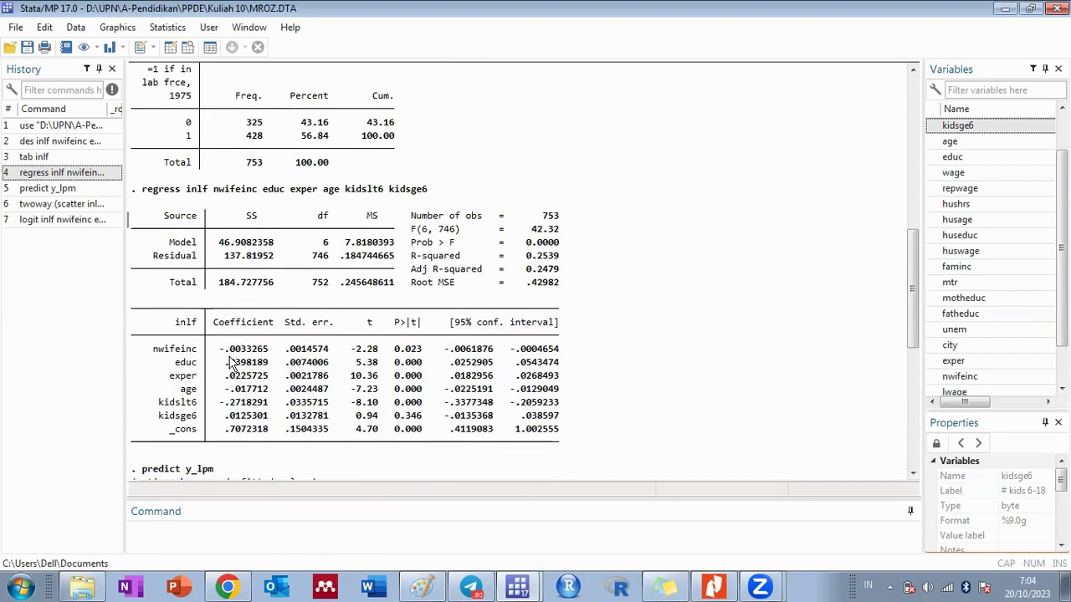
pyautogui.scroll(-8, 480, 365)
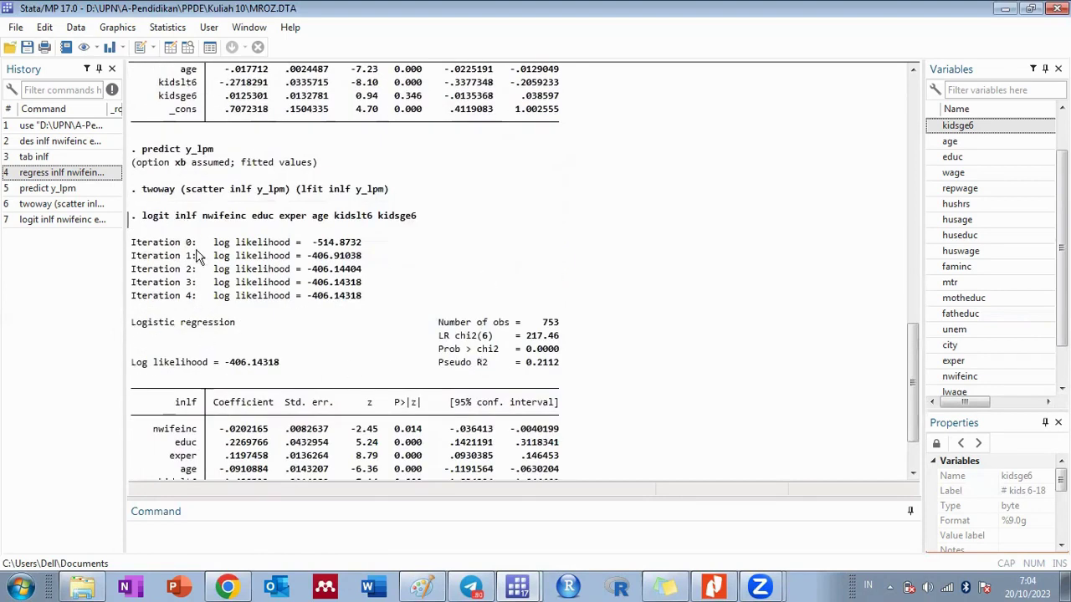
pyautogui.scroll(-2, 356, 347)
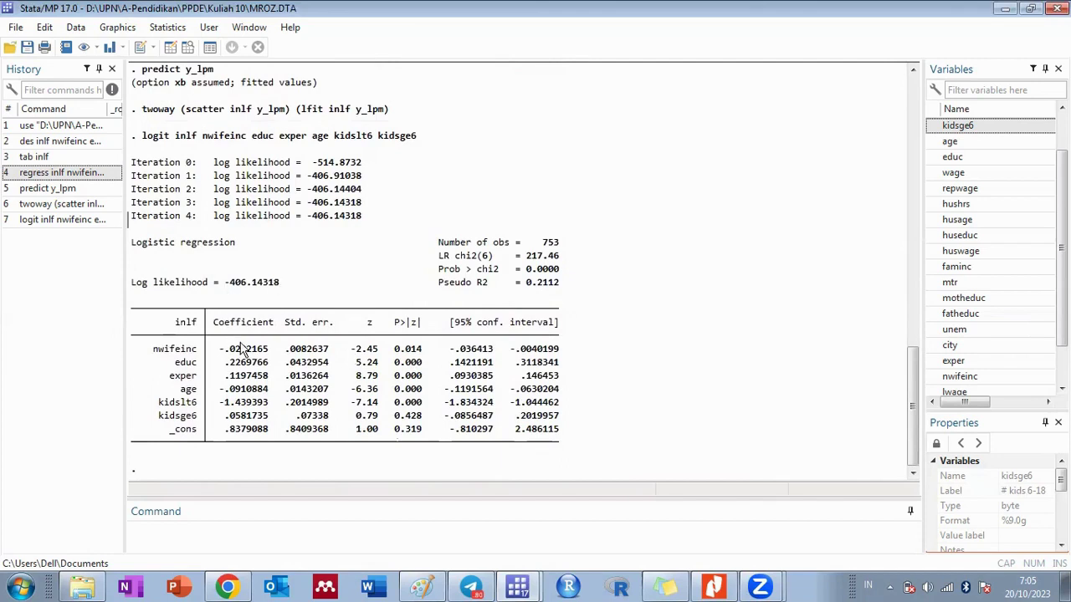
pyautogui.moveTo(218, 348); pyautogui.dragTo(269, 364)
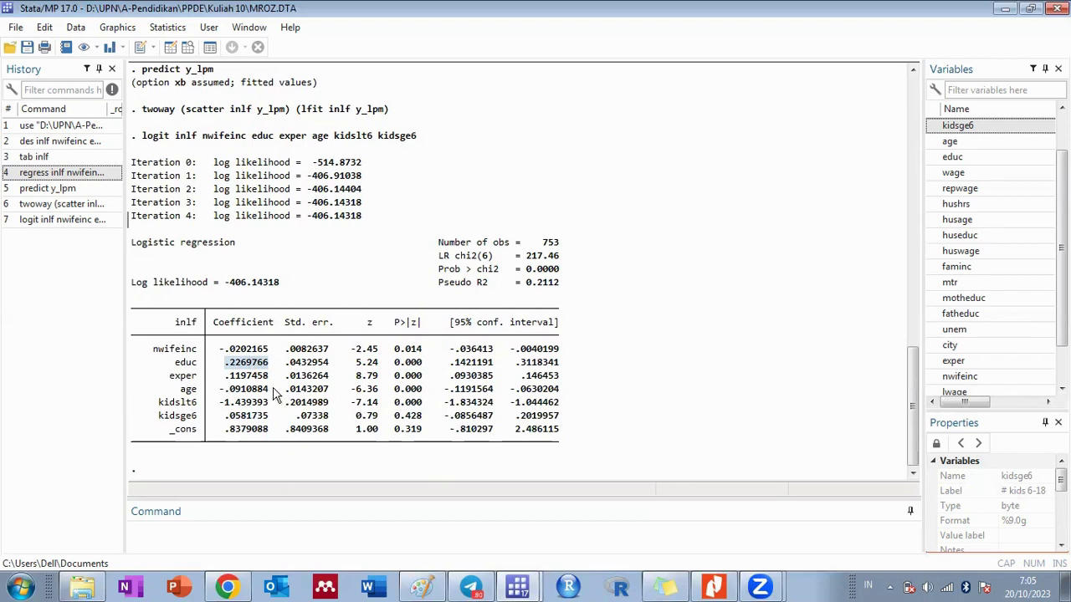
pyautogui.click(314, 398)
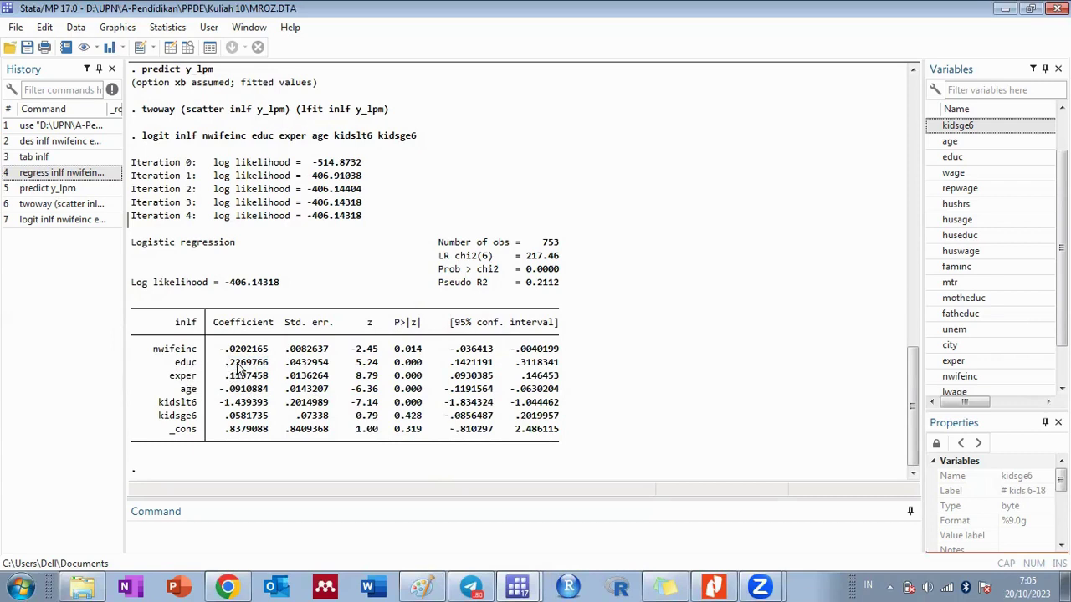
pyautogui.moveTo(222, 364); pyautogui.dragTo(243, 372)
pyautogui.click(221, 369)
pyautogui.moveTo(216, 370); pyautogui.dragTo(248, 376)
pyautogui.click(228, 380)
pyautogui.moveTo(222, 363); pyautogui.dragTo(241, 361)
pyautogui.click(261, 369)
# Switch to Nitro Pro and consult the slides on logit odds ratios and logit coefficients
pyautogui.click(712, 586)
pyautogui.scroll(-4, 687, 418)
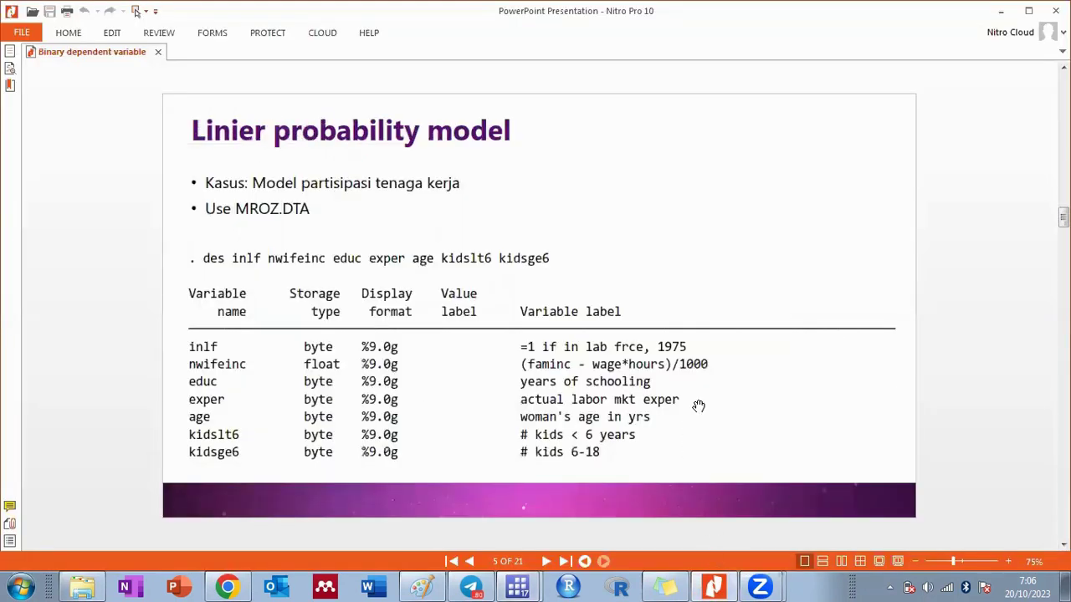
pyautogui.scroll(-5, 697, 405)
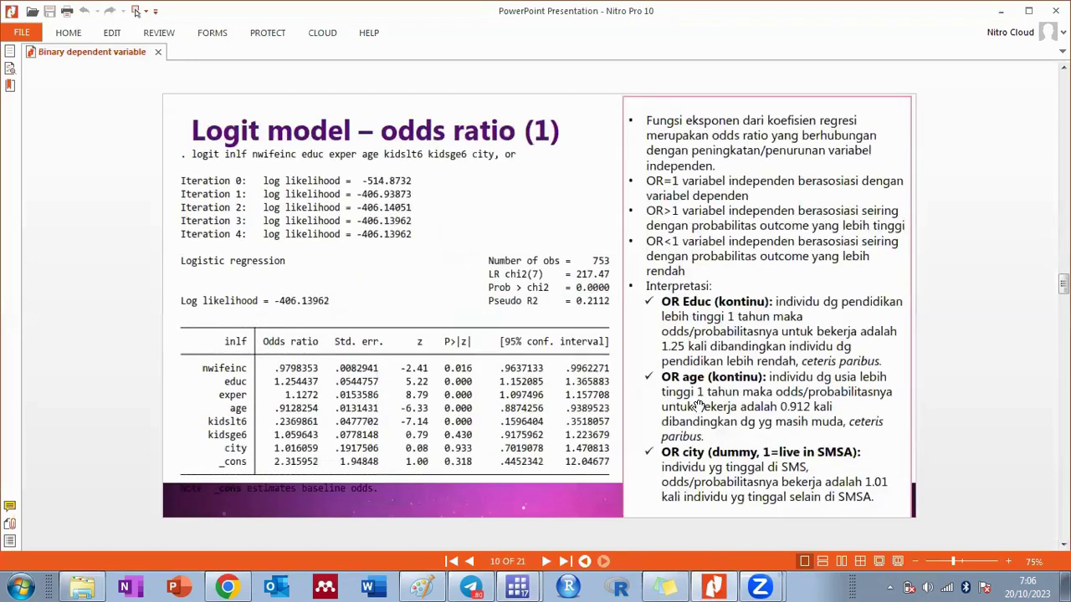
pyautogui.scroll(1, 697, 405)
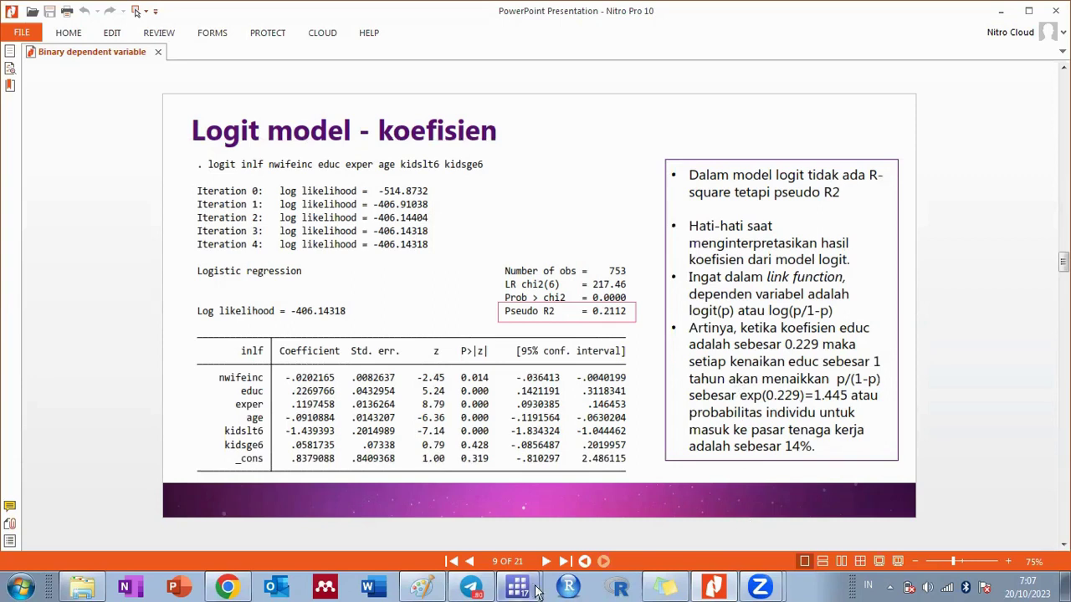
# Return to Stata and highlight the educ and exper coefficients in the logit output
pyautogui.moveTo(535, 590)
pyautogui.click(442, 531)
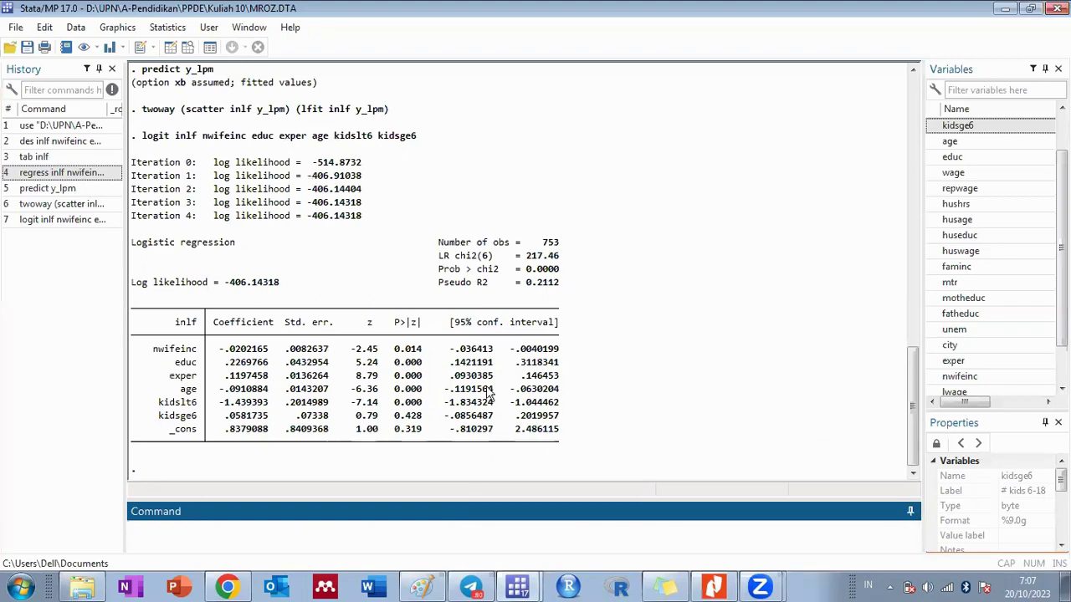
pyautogui.moveTo(219, 351); pyautogui.dragTo(268, 365)
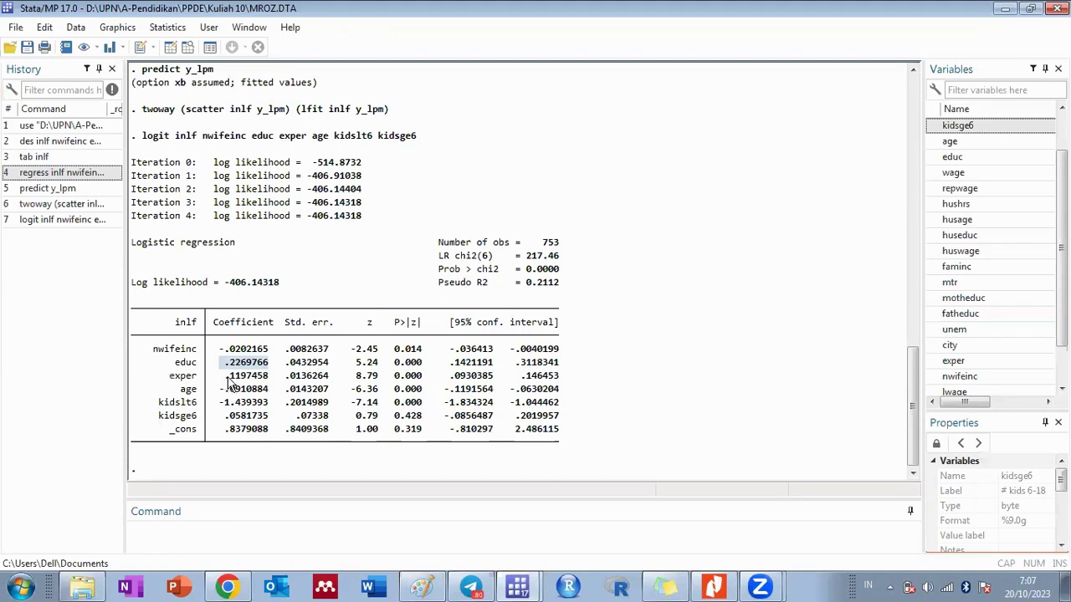
pyautogui.moveTo(226, 377); pyautogui.dragTo(271, 378)
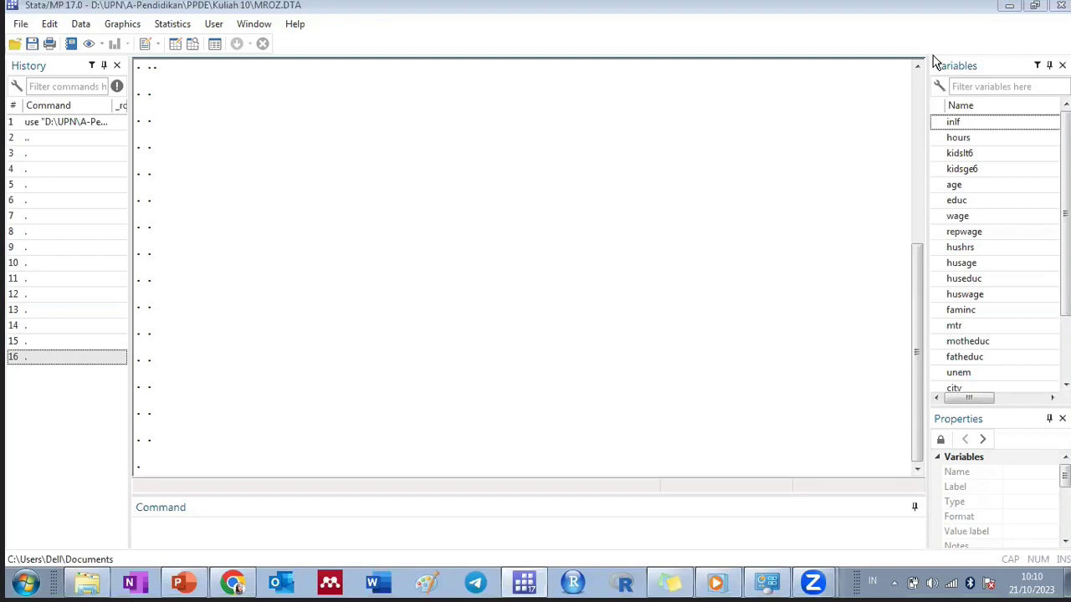
# Enter a new logit command for inlf with the regressors nwifeinc, educ, exper and age
pyautogui.click(416, 537)
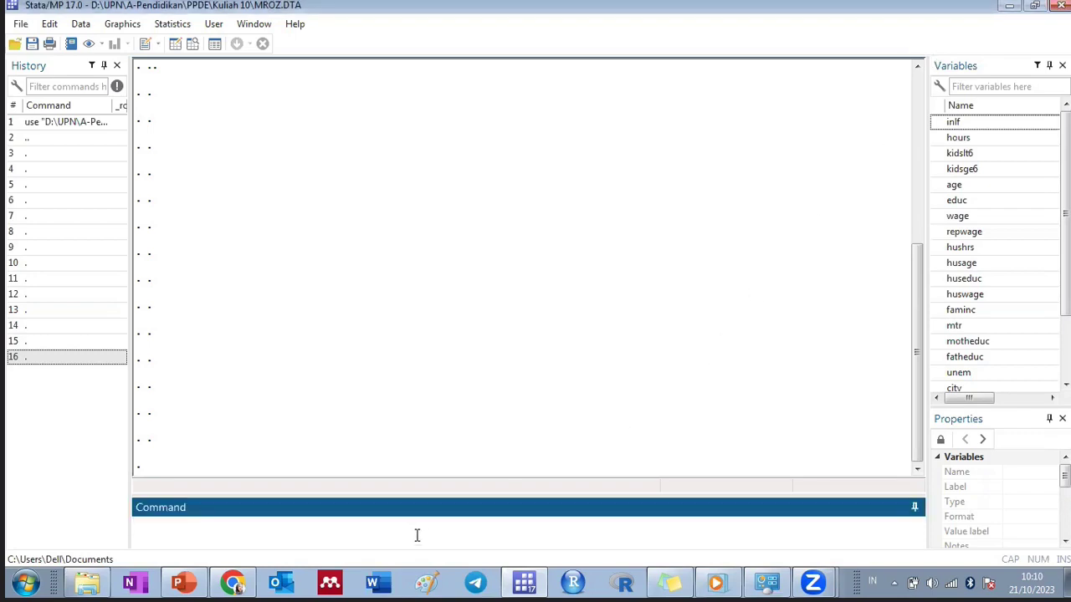
pyautogui.write('logit inlf rwifeinc educ')
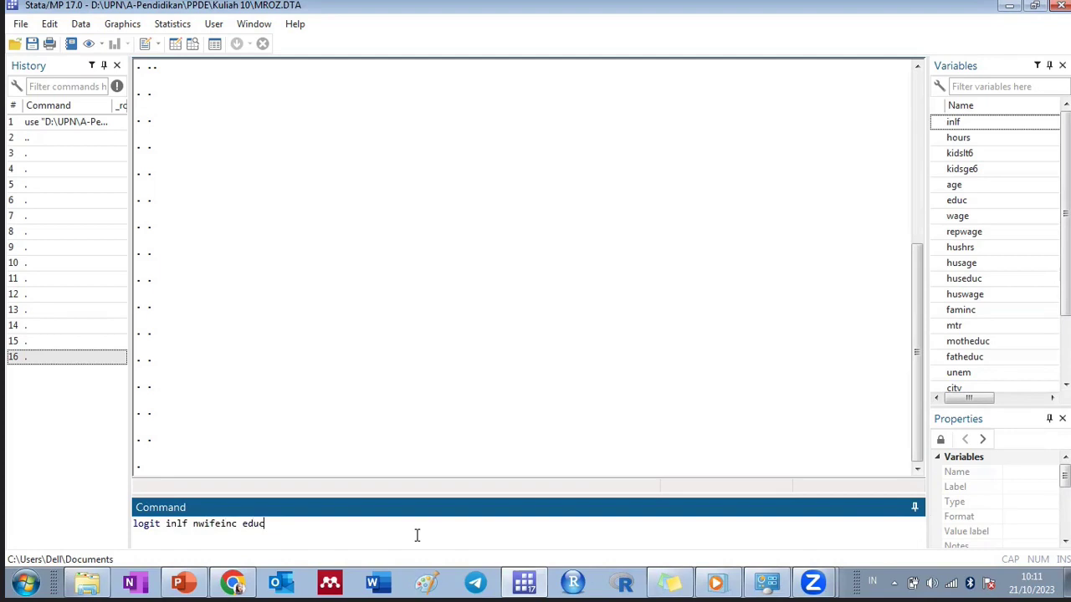
pyautogui.write(' exper')
pyautogui.write('age')
pyautogui.press('BackSpace')
pyautogui.press('BackSpace')
pyautogui.write('age')
# Add the regressors kidslt6, kidsge6 and city plus the or option to the logit command and run it
pyautogui.click(939, 154)
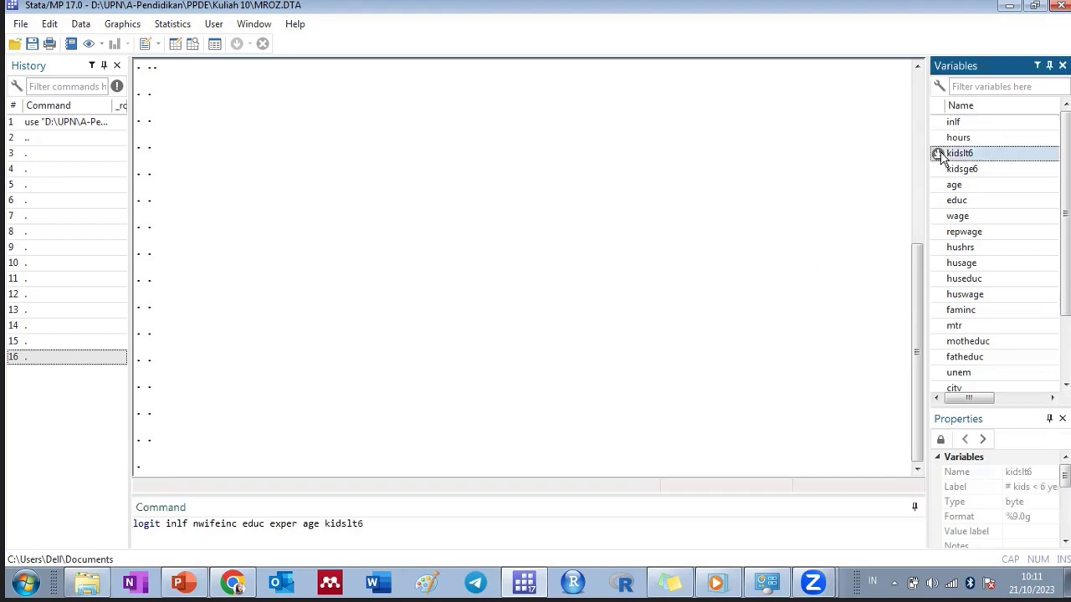
pyautogui.click(938, 170)
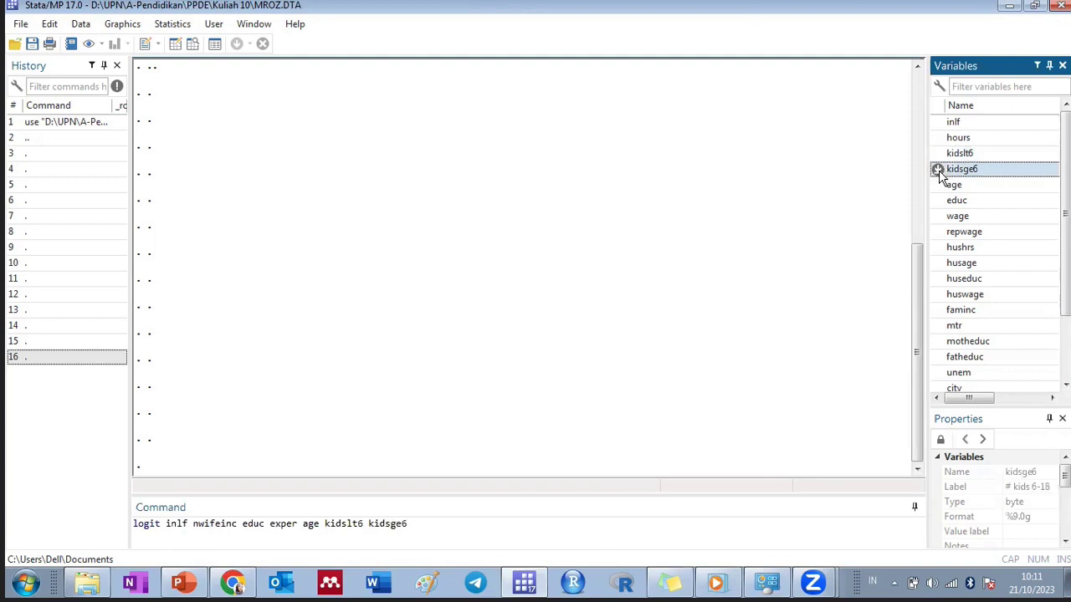
pyautogui.click(459, 524)
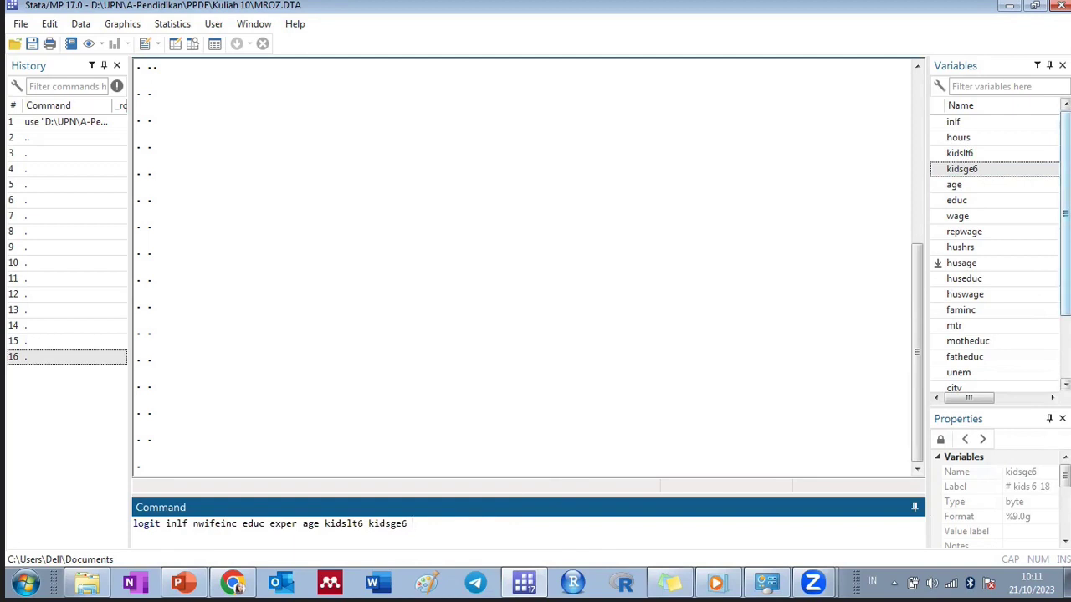
pyautogui.scroll(-2, 996, 251)
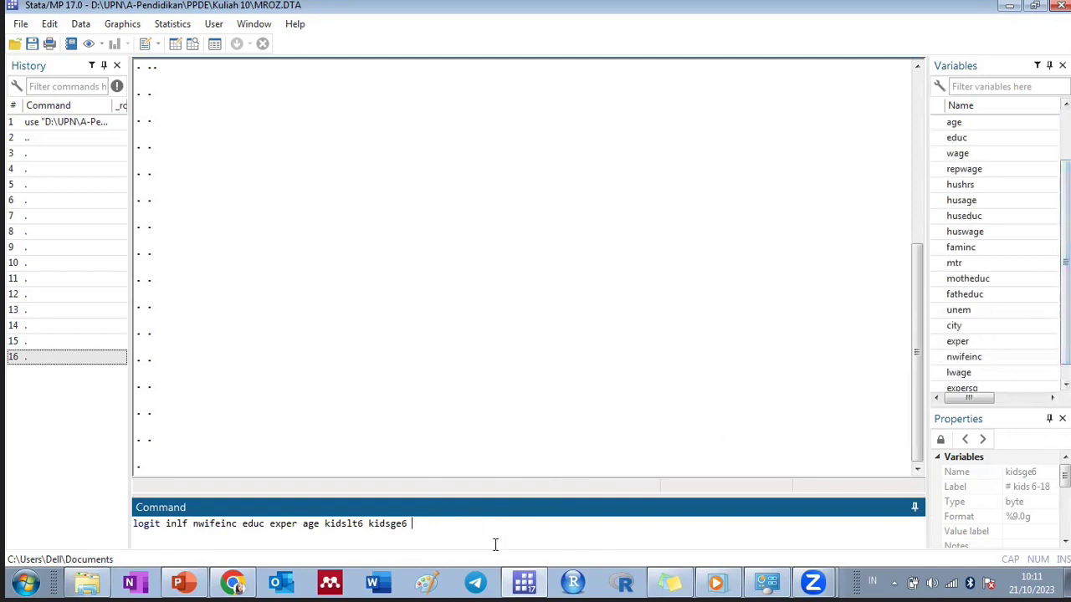
pyautogui.click(938, 326)
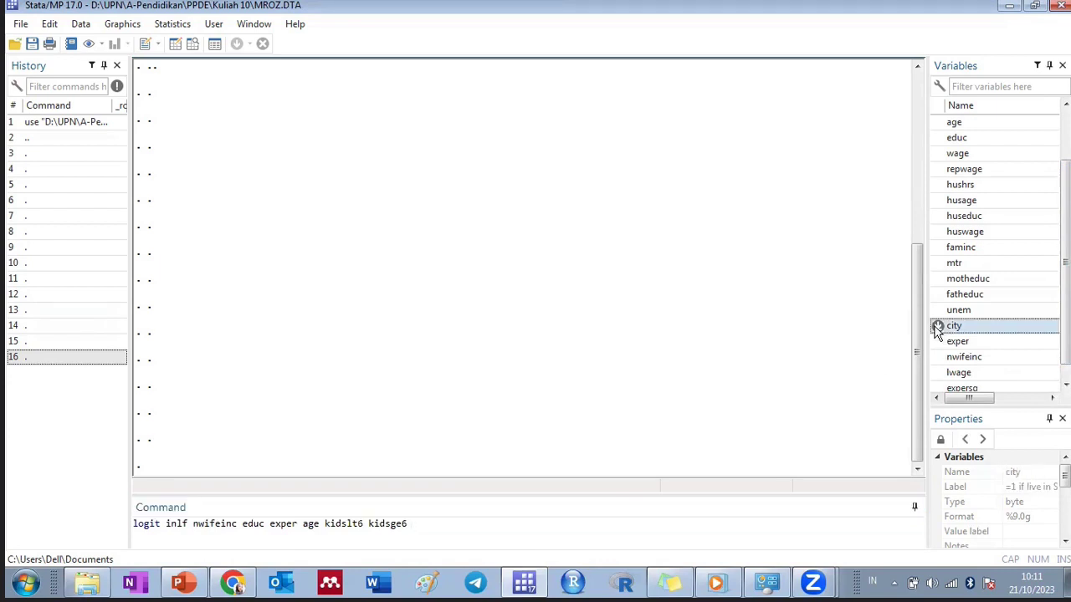
pyautogui.click(443, 529)
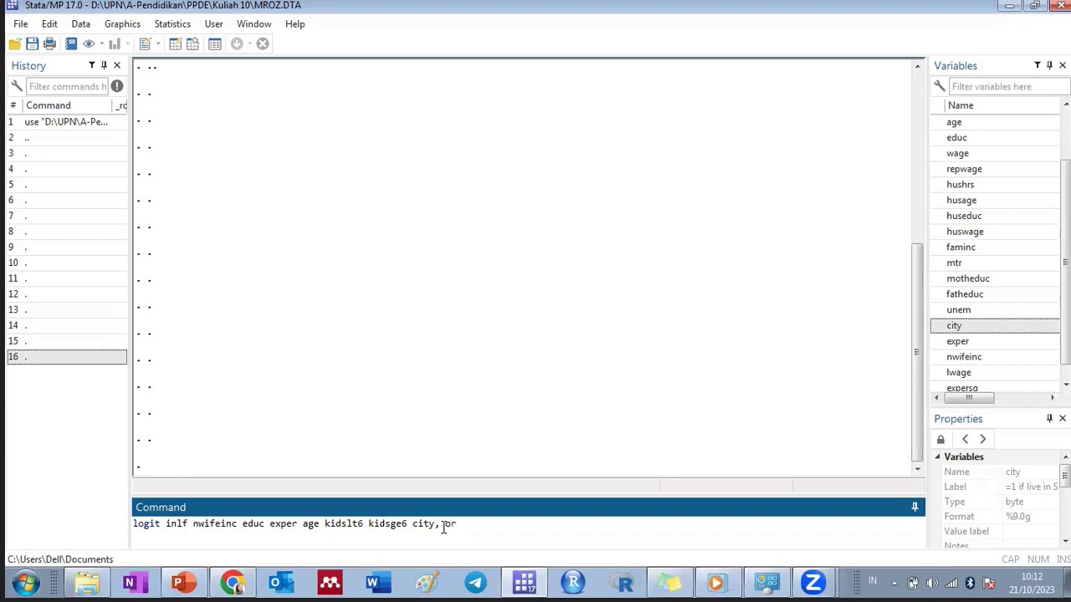
pyautogui.press('Return')
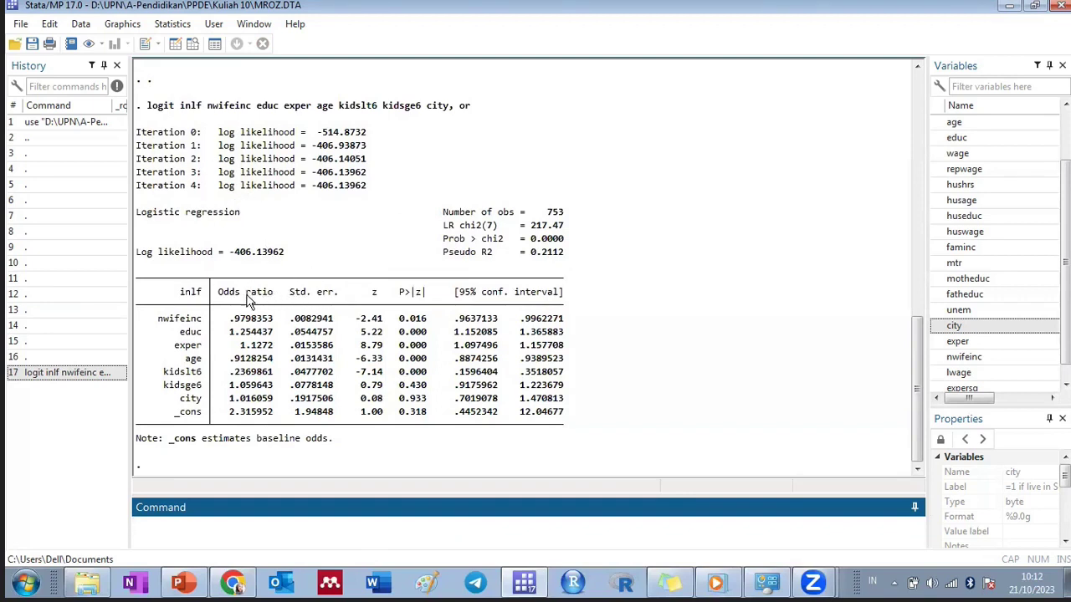
# Examine the odds ratio column of the logit output, highlighting its heading and checking the nwifeinc row
pyautogui.moveTo(218, 293); pyautogui.dragTo(276, 296)
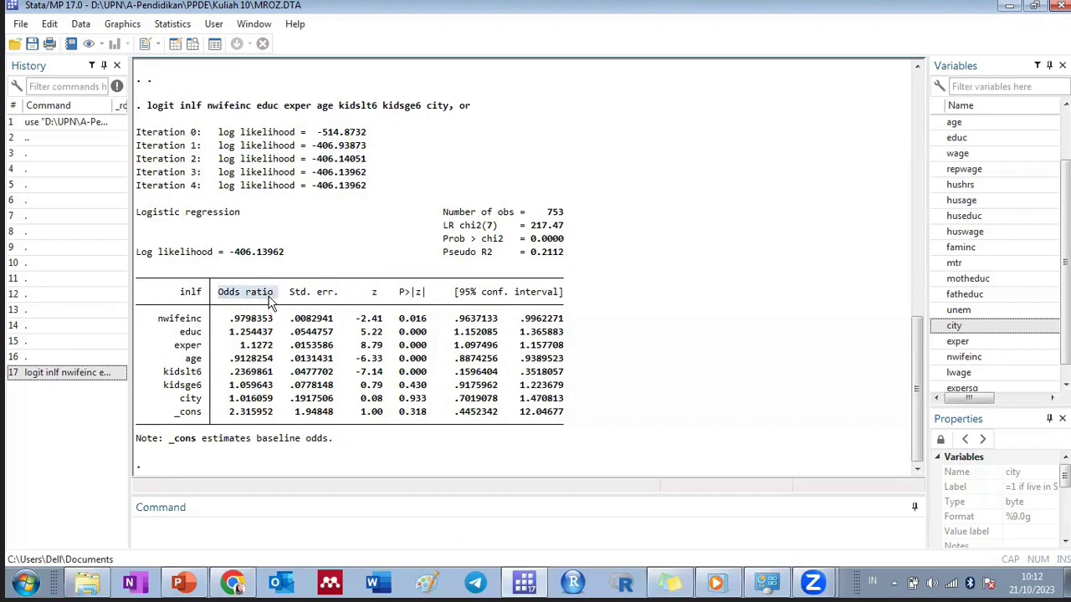
pyautogui.click(274, 298)
pyautogui.moveTo(218, 293); pyautogui.dragTo(270, 303)
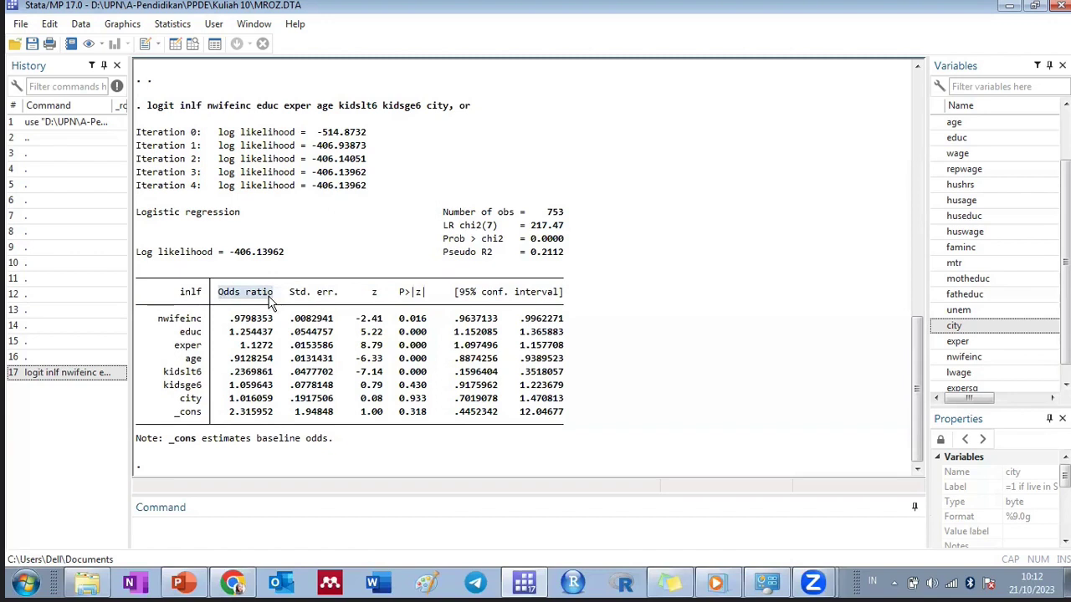
pyautogui.click(223, 304)
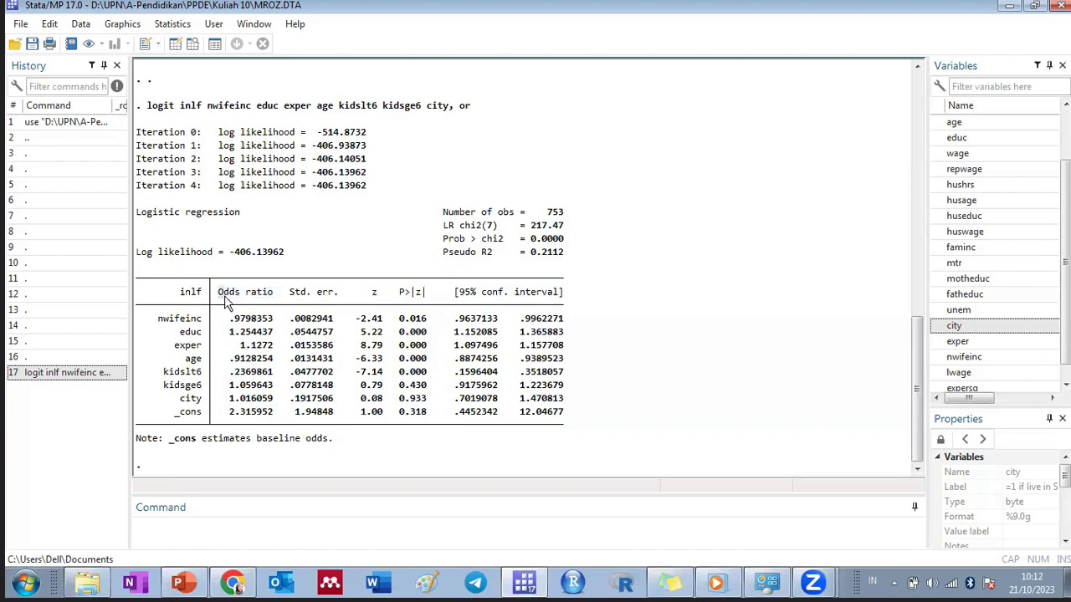
pyautogui.moveTo(221, 296); pyautogui.dragTo(270, 303)
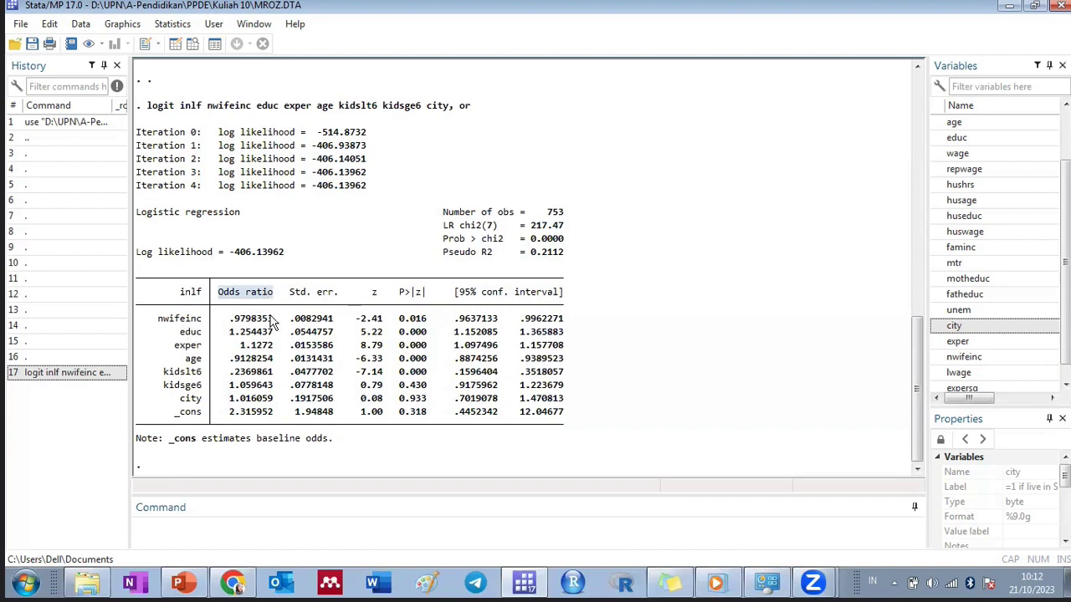
pyautogui.click(165, 325)
pyautogui.doubleClick(165, 324)
pyautogui.click(615, 357)
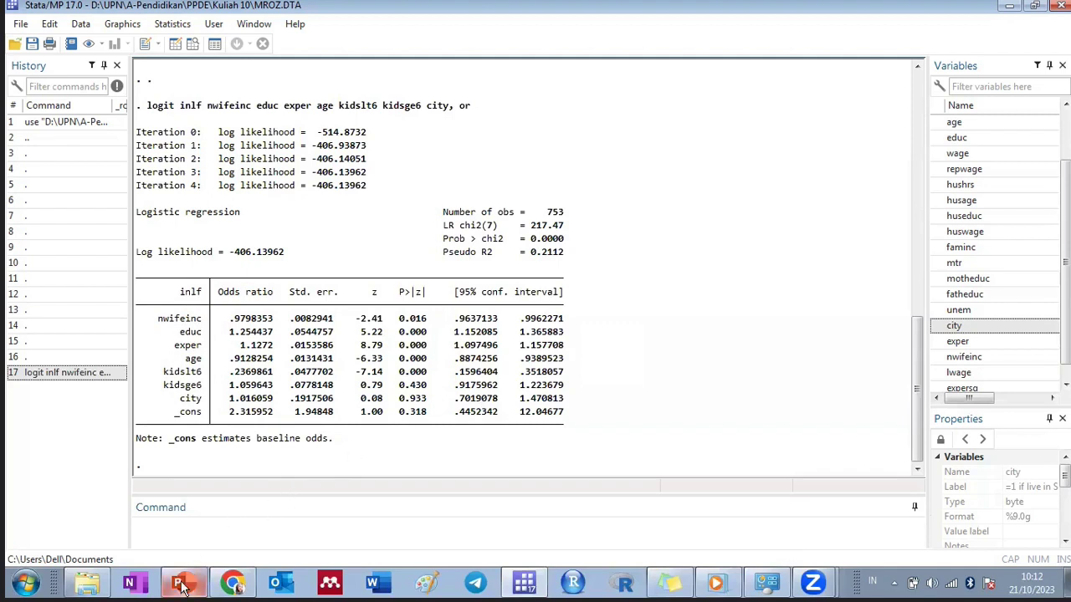